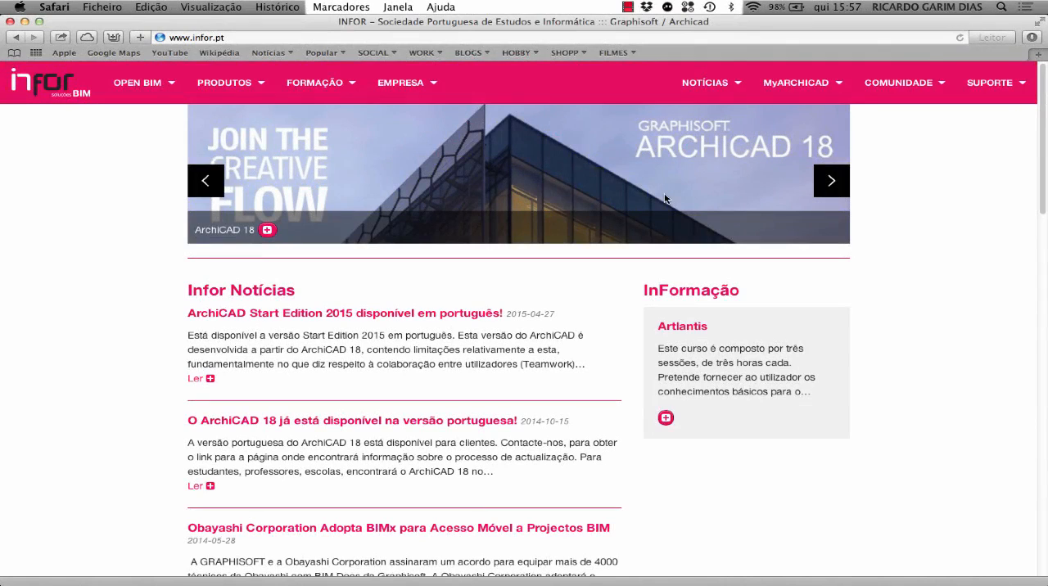
# Step: Switch from the browser to ArchiCAD with the 3D view of the ST_AC18 house model
pyautogui.press('super+Tab')
pyautogui.press('super+Tab')
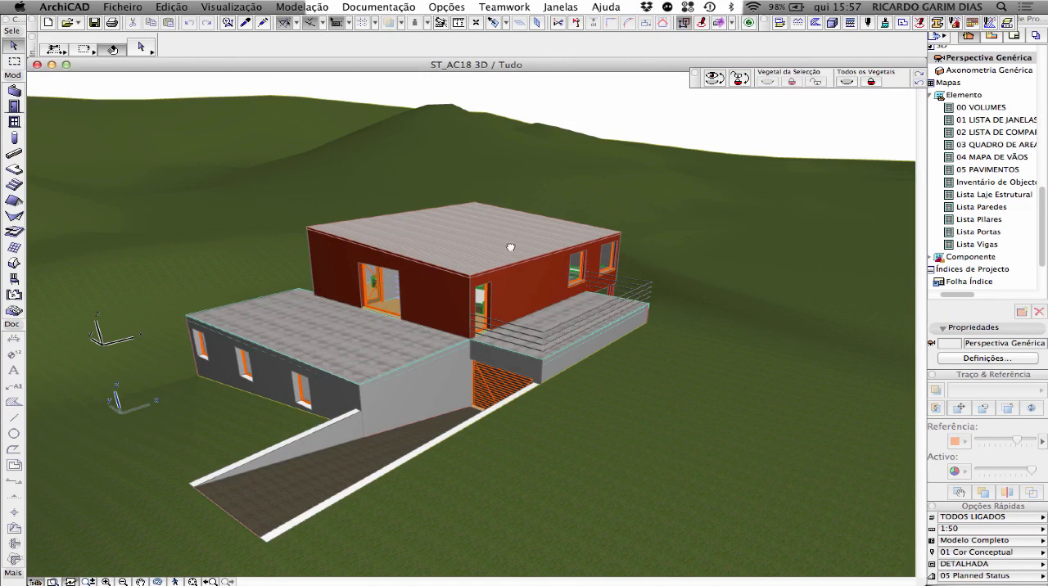
pyautogui.moveTo(507, 243)
pyautogui.keyDown('shift'); pyautogui.mouseDown(button='middle')
pyautogui.moveTo(580, 233)
pyautogui.moveTo(512, 238)
pyautogui.mouseUp(button='middle'); pyautogui.keyUp('shift')
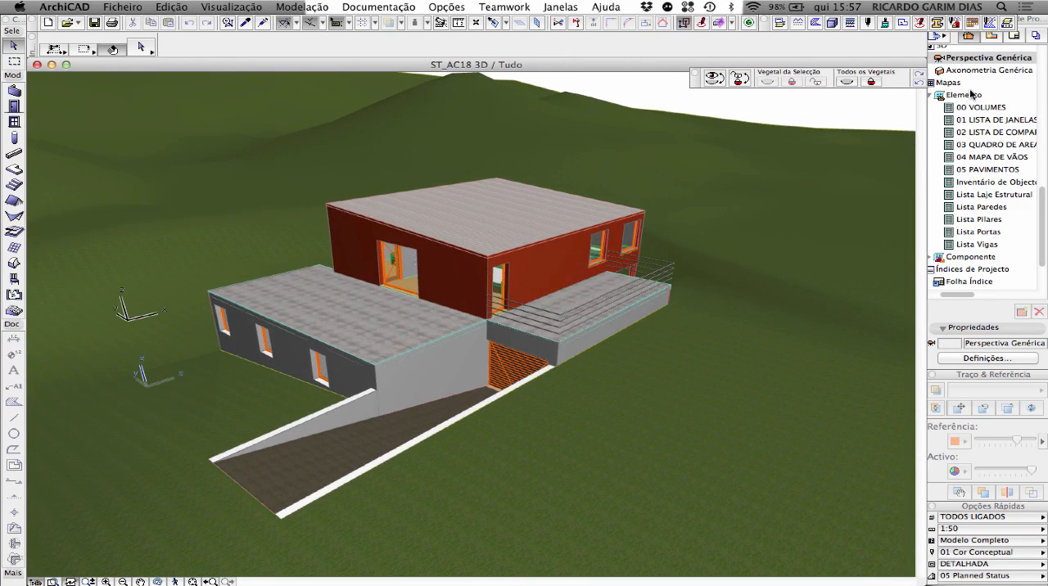
# Step: Browse the project map from the stories down to the schedules and select the Mapas group
pyautogui.scroll(10, 970, 117)
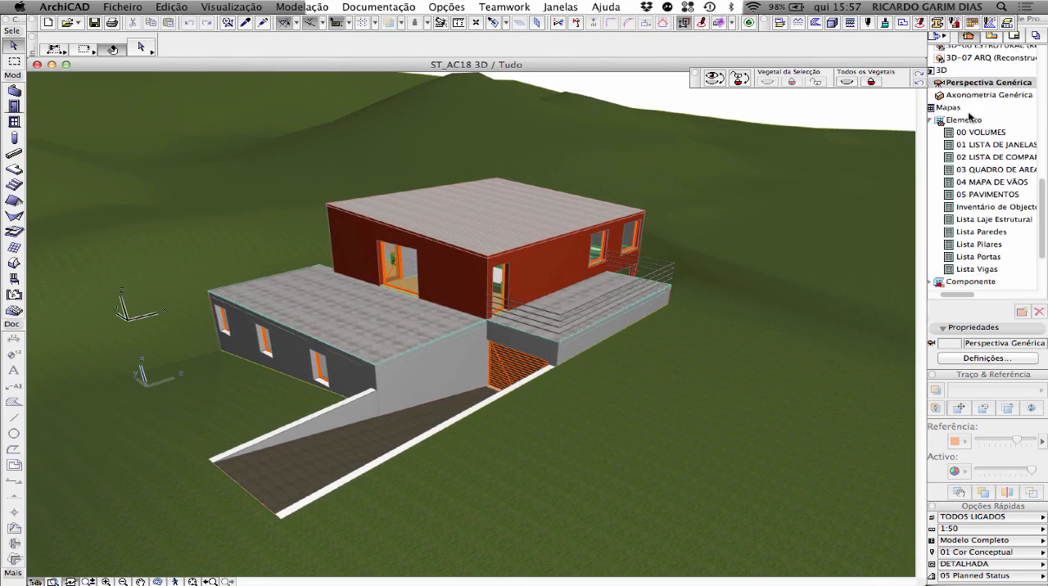
pyautogui.scroll(2, 969, 117)
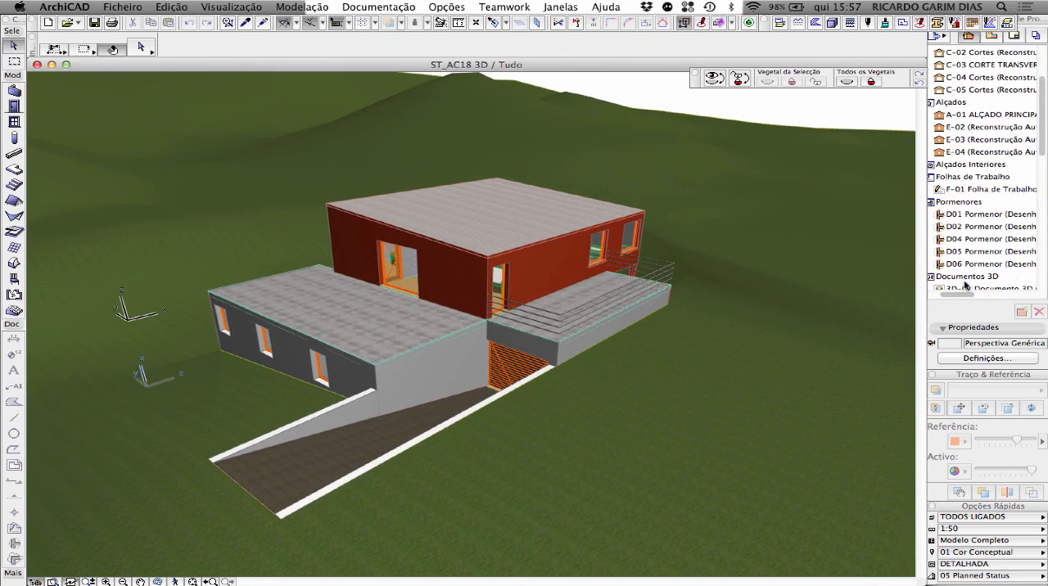
pyautogui.scroll(6, 970, 197)
pyautogui.hscroll(-3, 969, 196)
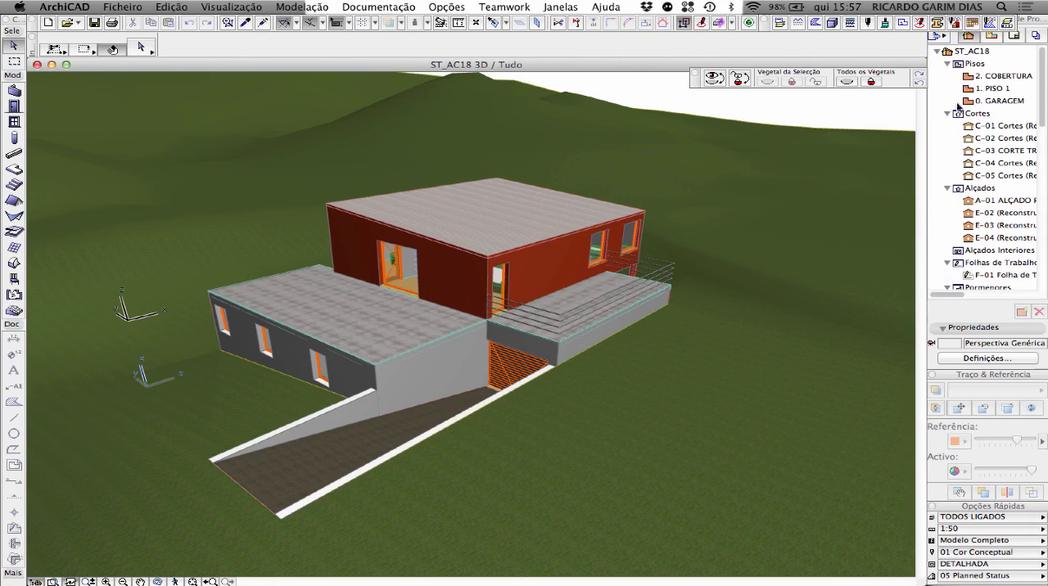
pyautogui.scroll(-15, 968, 163)
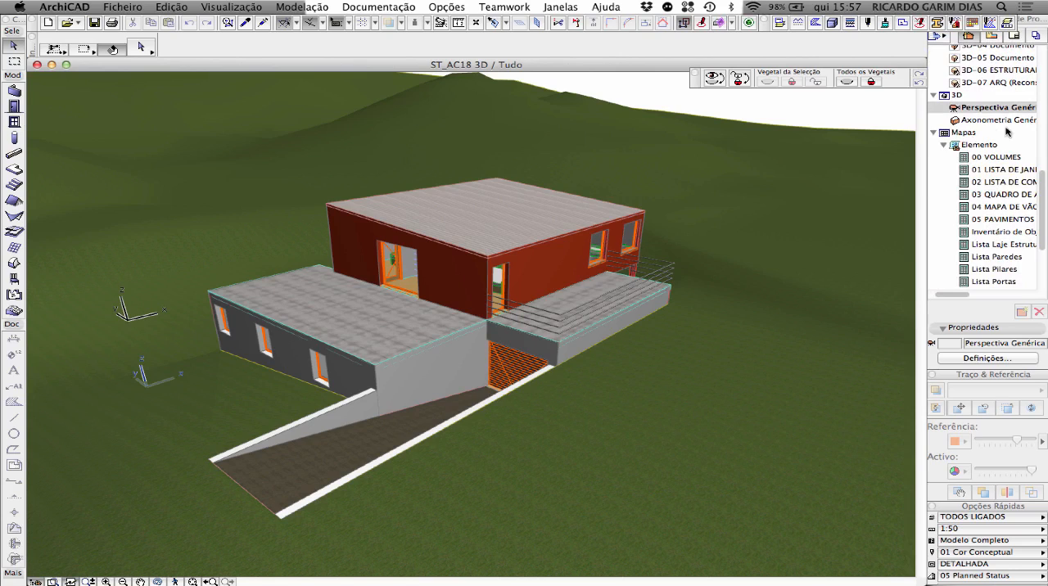
pyautogui.click(969, 133)
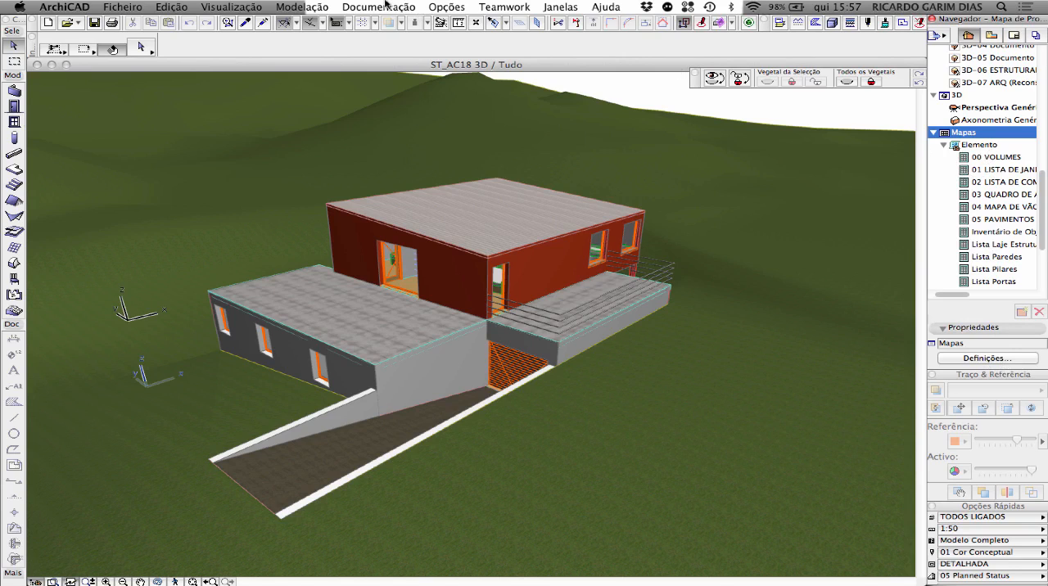
# Step: Open the schedule scheme settings (Definições do Esquema) and collapse the criteria section of 03 QUADRO DE AREAS
pyautogui.click(385, 5)
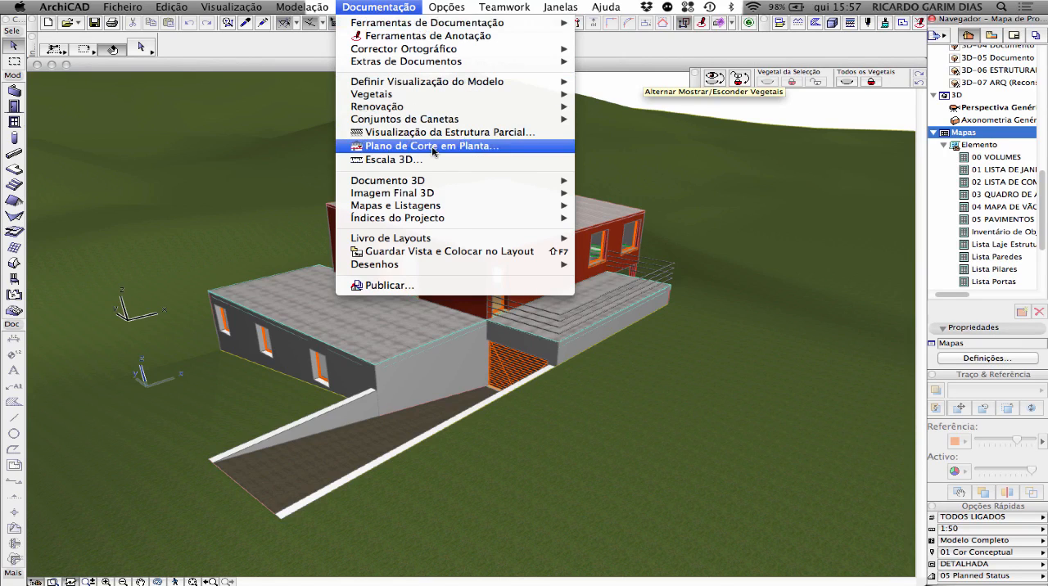
pyautogui.moveTo(442, 205)
pyautogui.moveTo(650, 209)
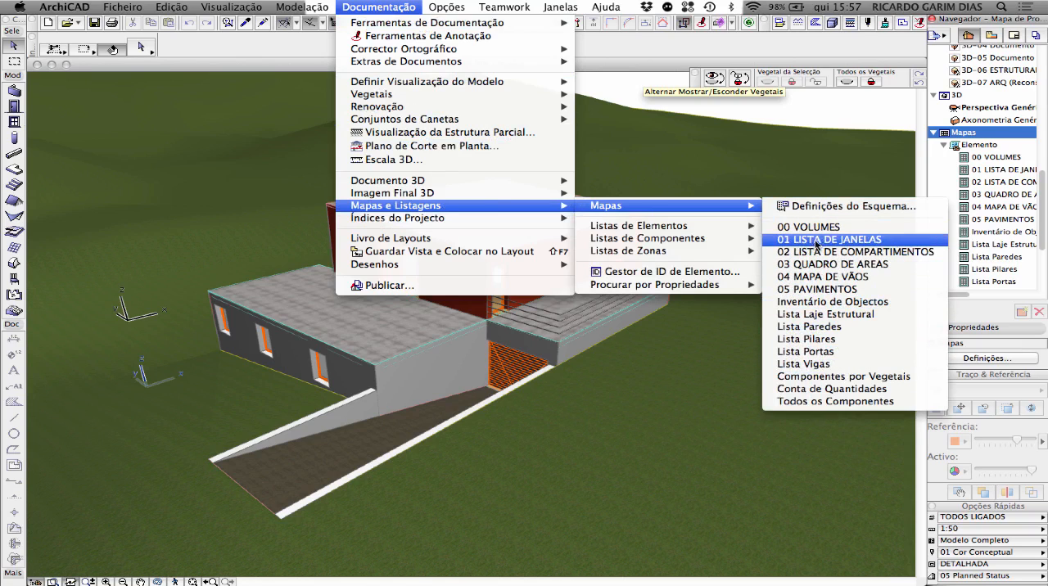
pyautogui.click(868, 205)
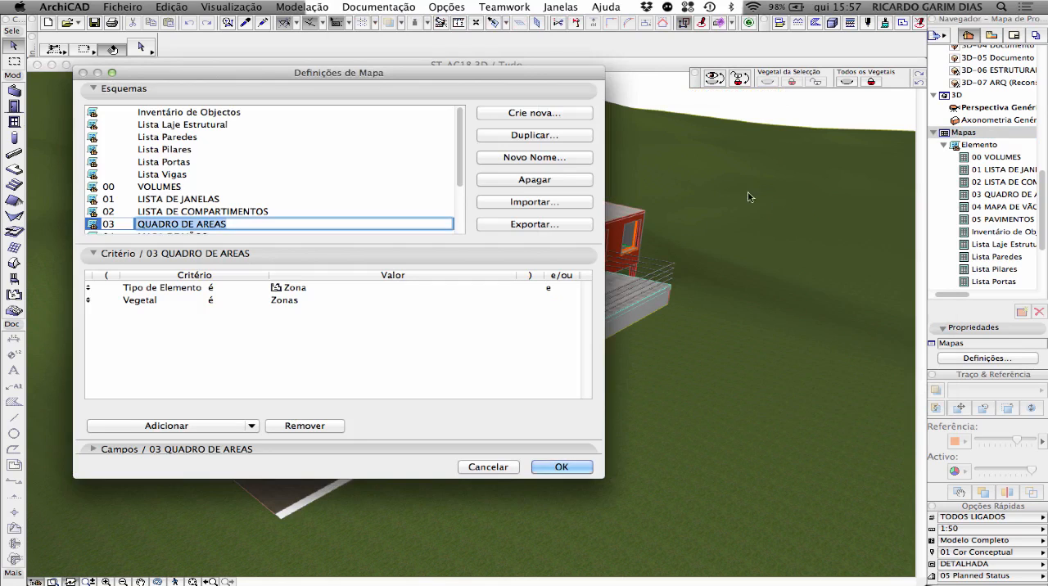
pyautogui.click(488, 259)
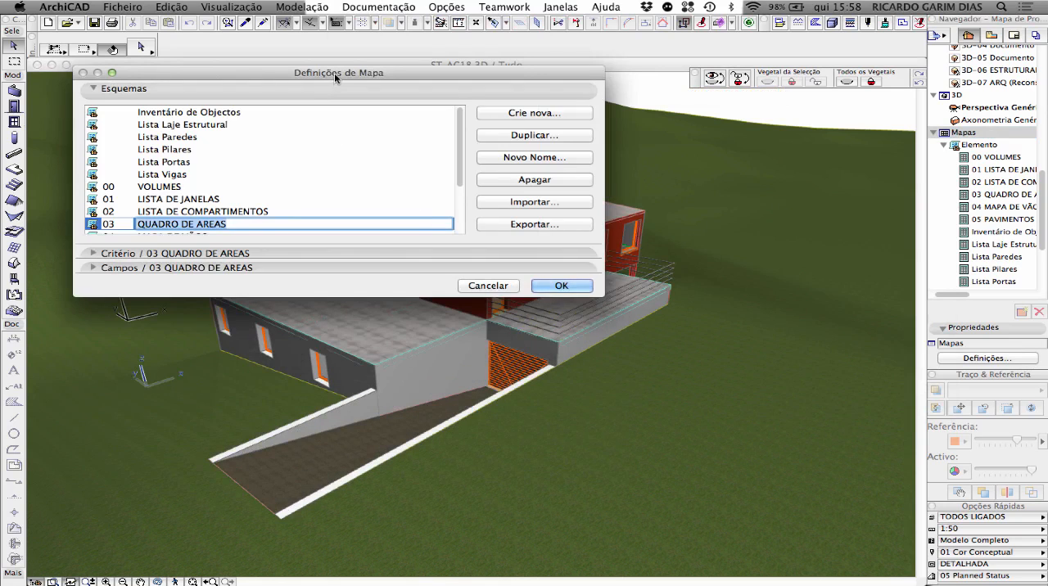
pyautogui.moveTo(334, 73); pyautogui.dragTo(407, 75)
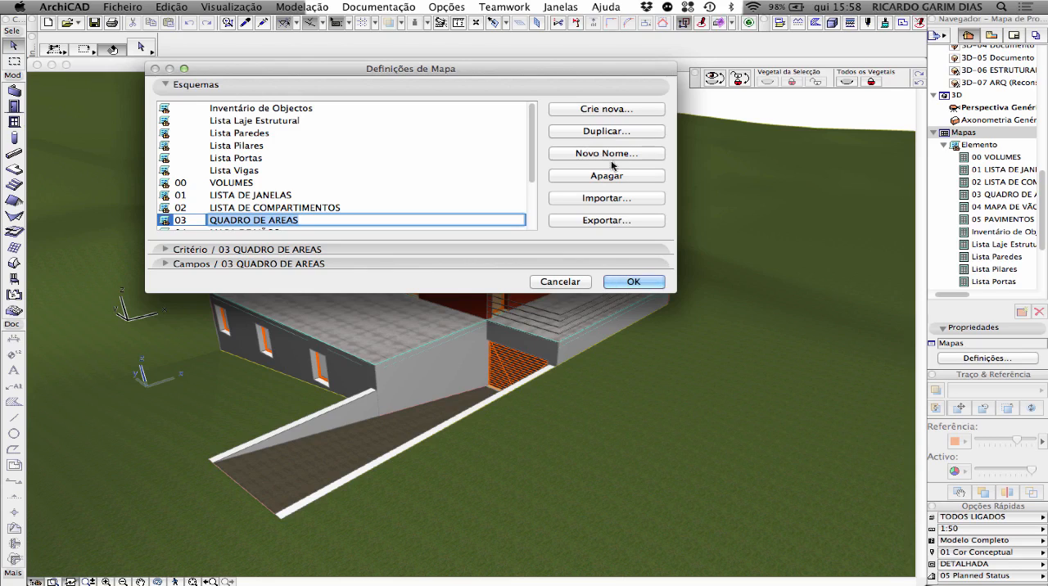
# Step: Delete the schemes Inventário de Objectos, Lista Laje Estrutural, Lista Paredes, Lista Pilares, Lista Portas and Lista Vigas
pyautogui.click(269, 113)
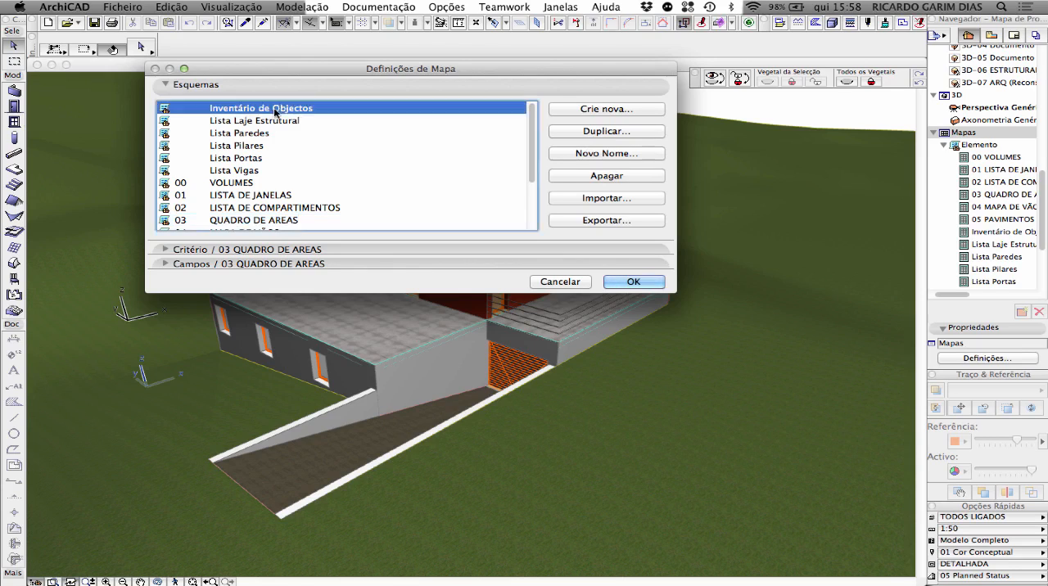
pyautogui.click(570, 173)
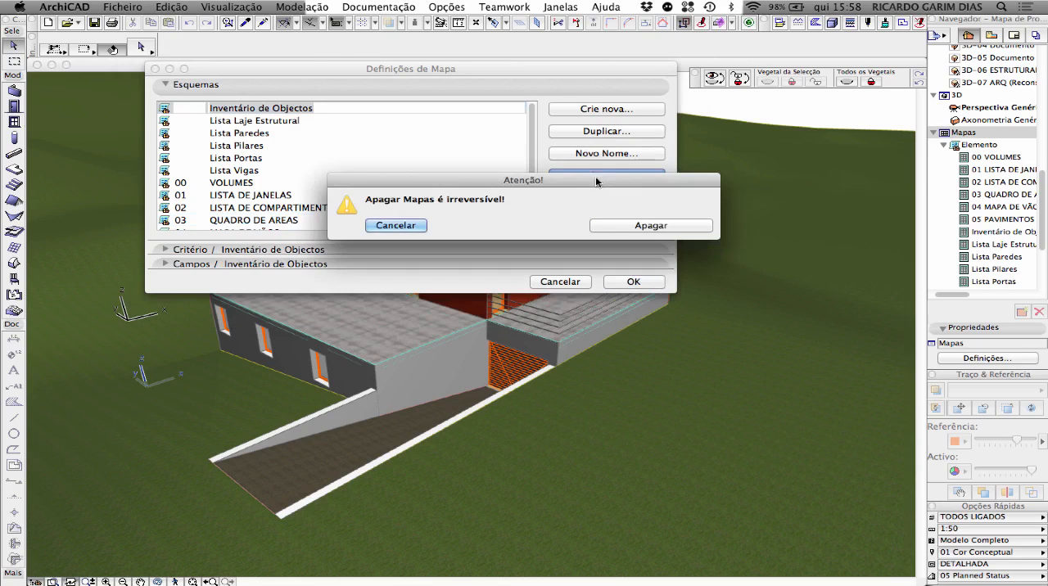
pyautogui.click(631, 233)
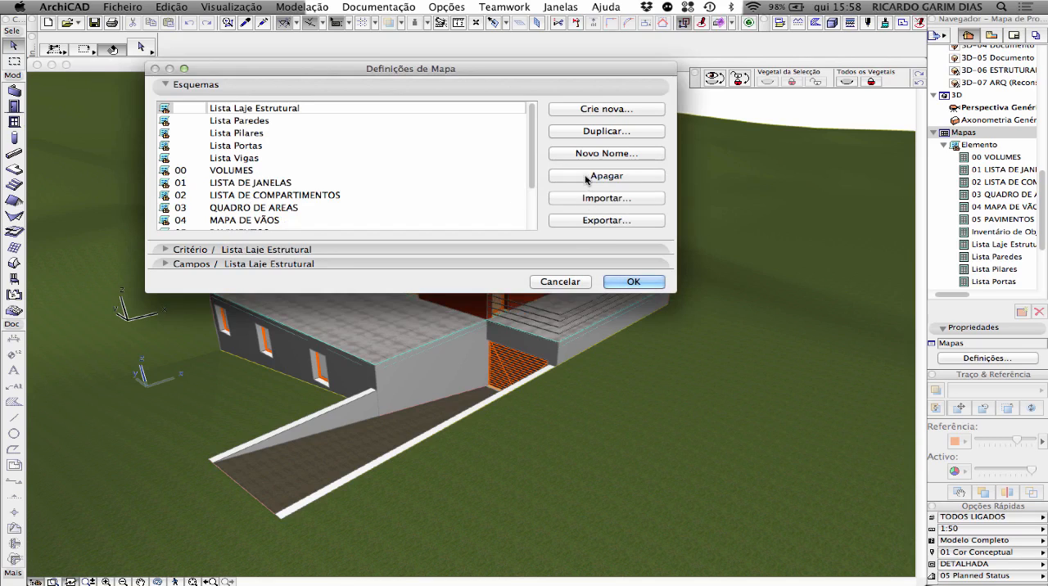
pyautogui.click(589, 177)
pyautogui.click(611, 224)
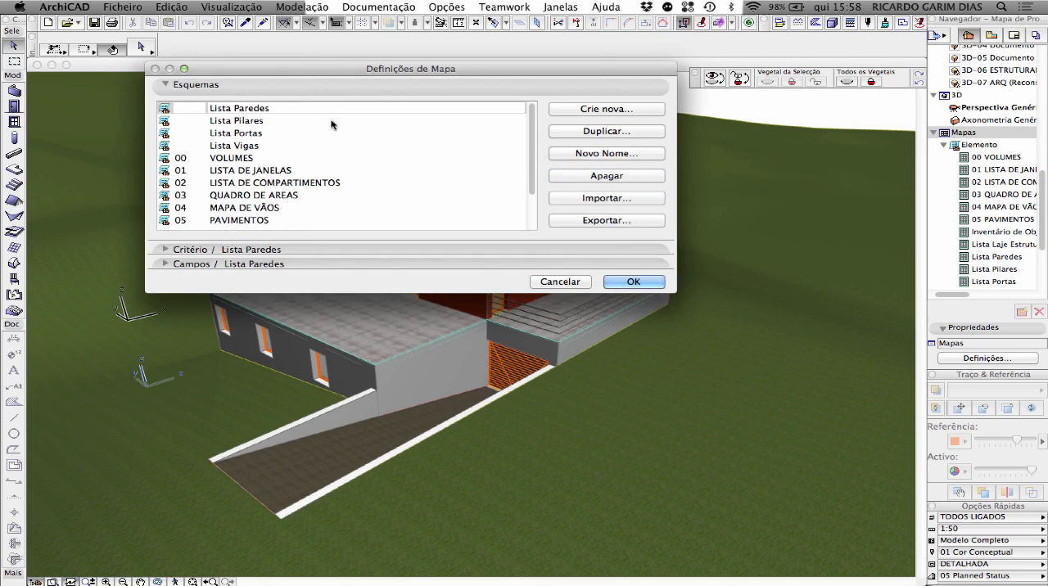
pyautogui.click(575, 178)
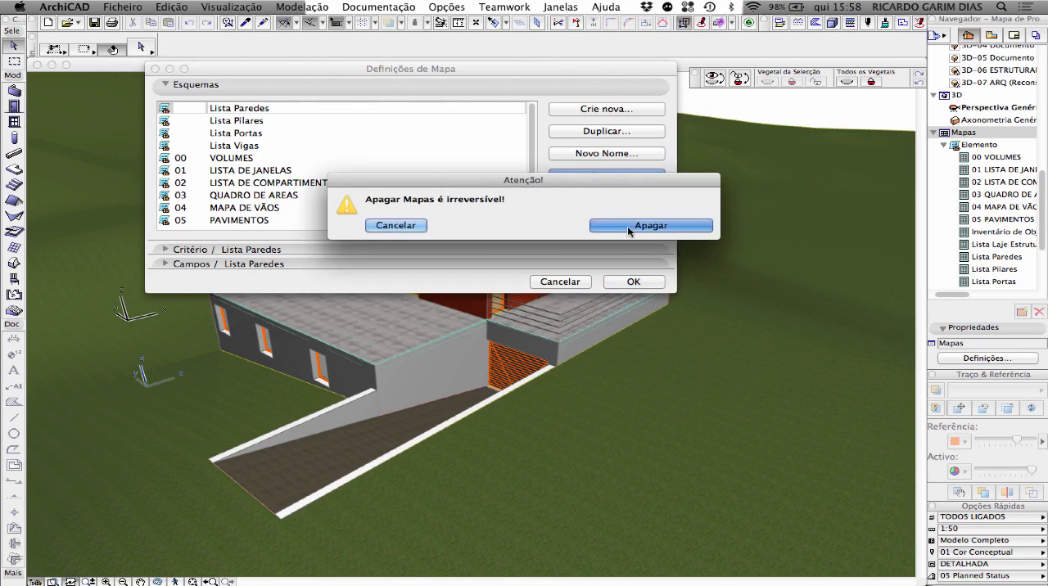
pyautogui.click(580, 226)
pyautogui.click(579, 178)
pyautogui.click(620, 228)
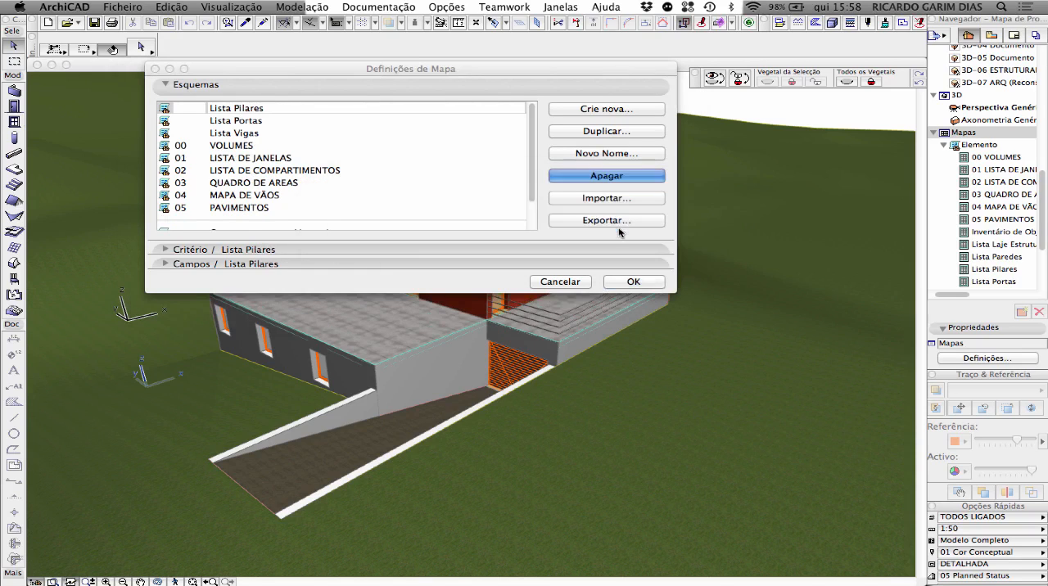
pyautogui.click(581, 177)
pyautogui.click(621, 227)
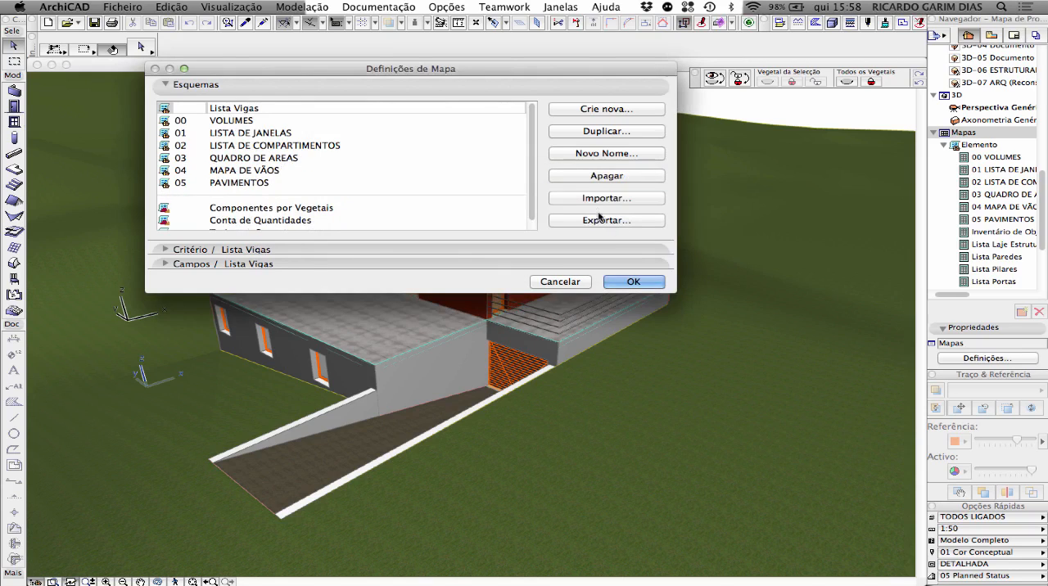
pyautogui.click(579, 177)
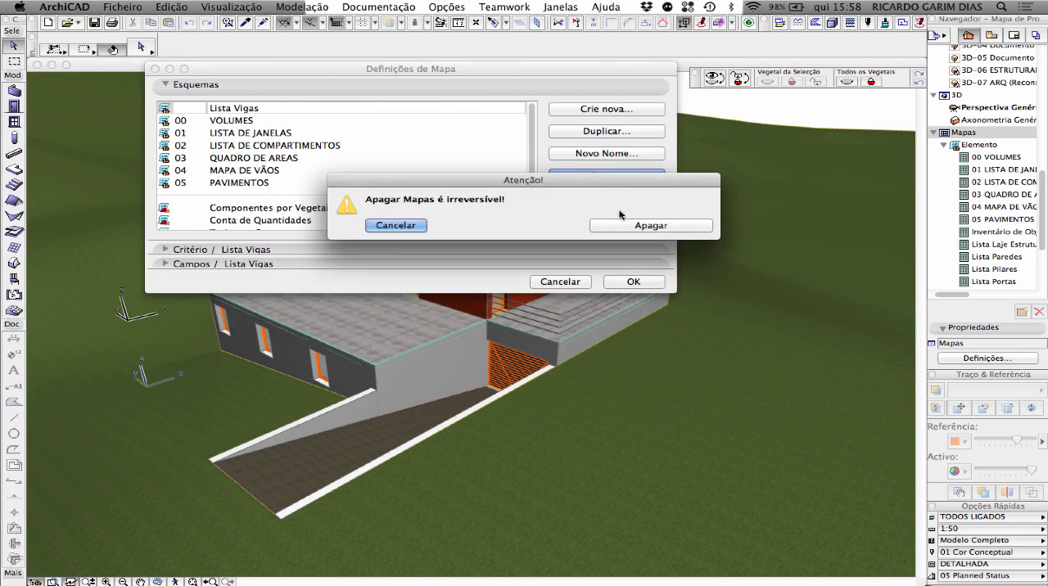
pyautogui.click(621, 227)
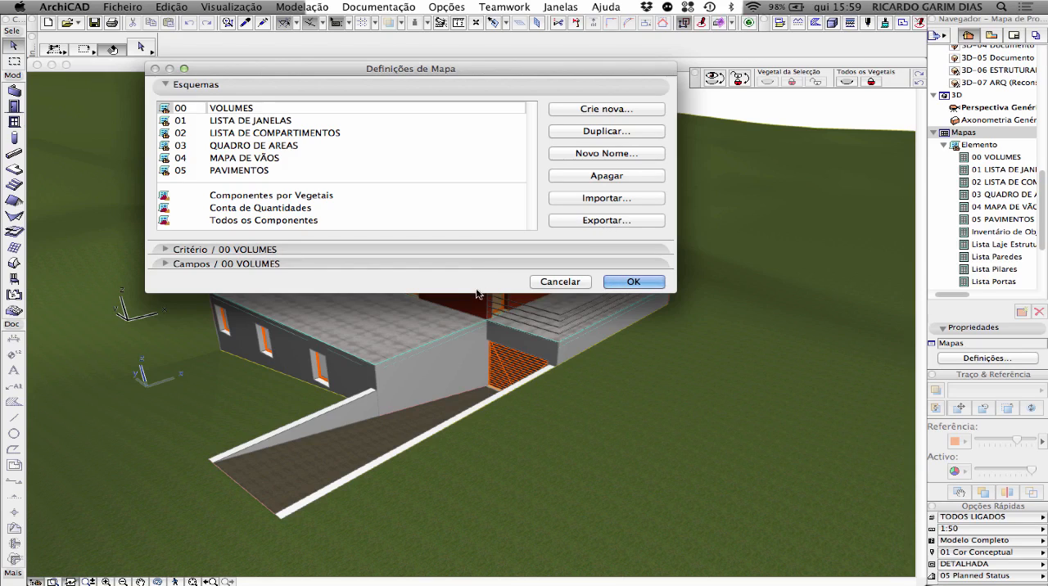
pyautogui.click(569, 110)
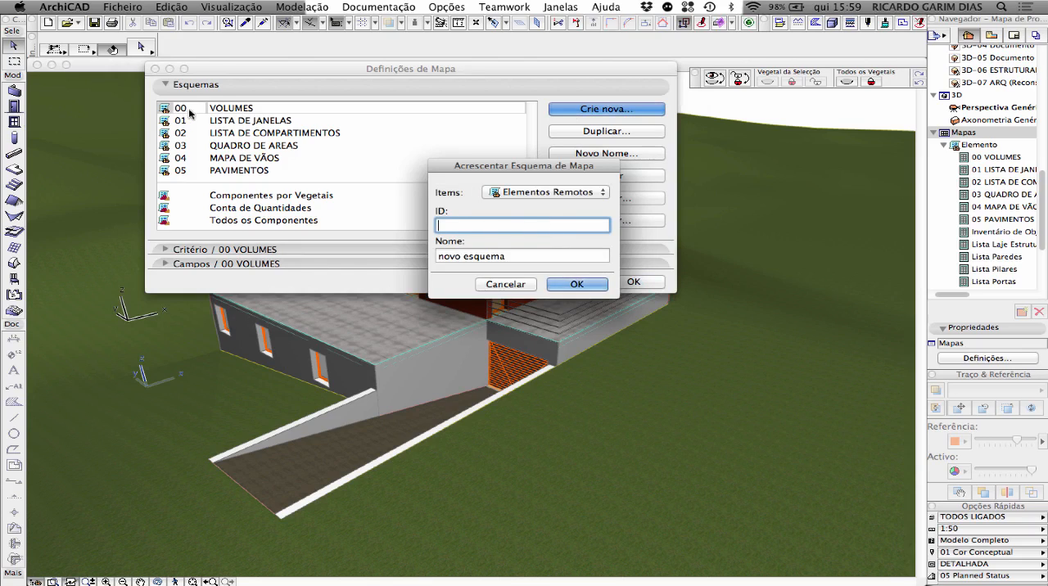
pyautogui.click(601, 193)
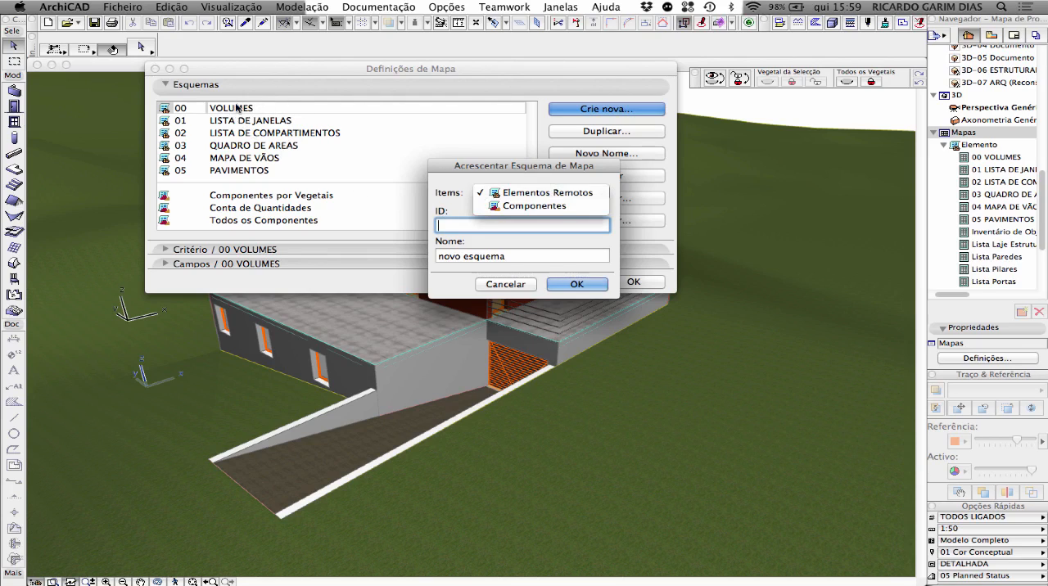
pyautogui.click(453, 191)
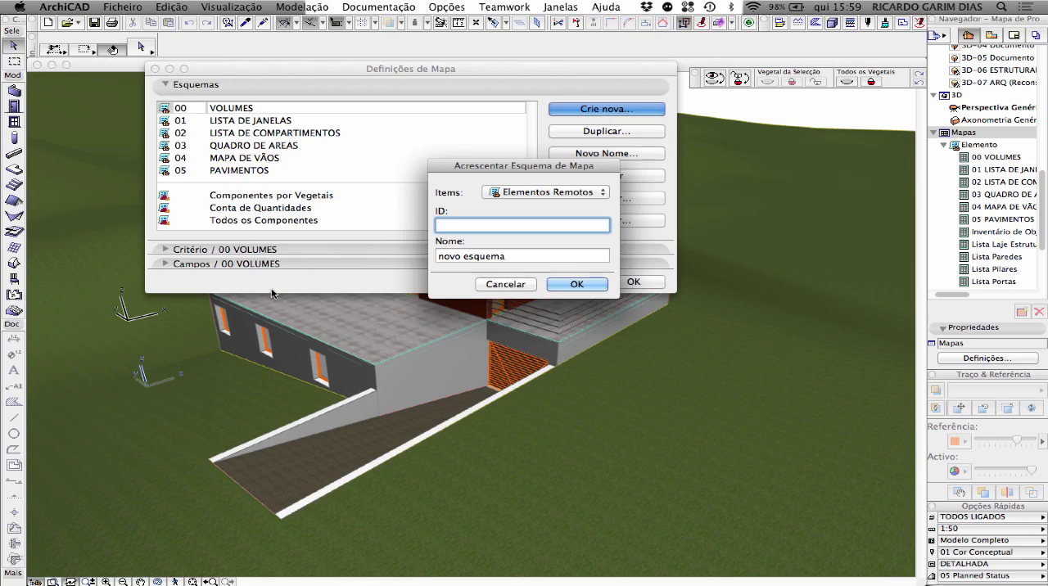
pyautogui.click(509, 282)
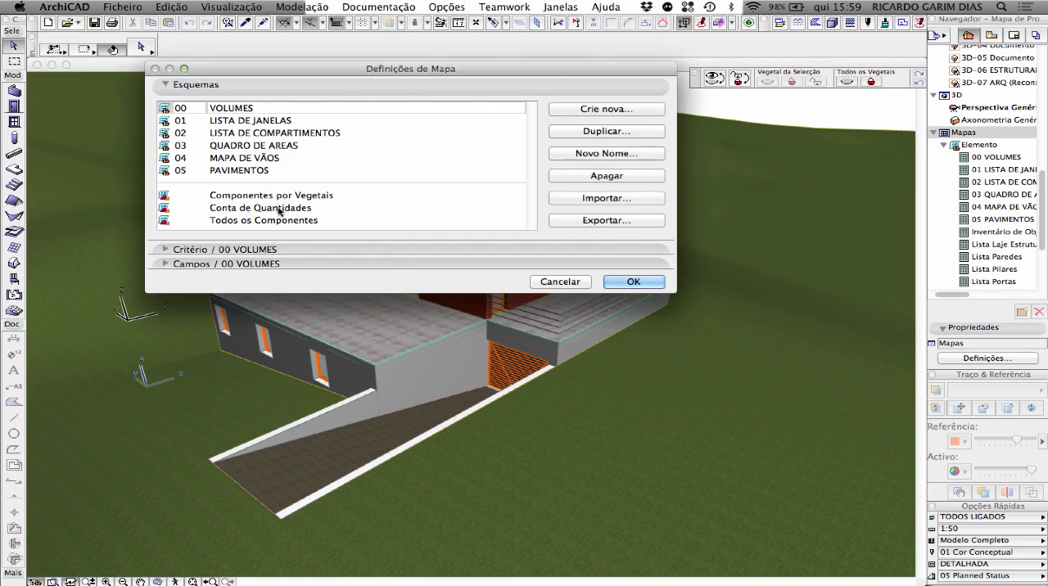
# Step: Expand the criteria of the 00 VOLUMES scheme and examine the available element types, criterion kinds and extra property options
pyautogui.click(290, 246)
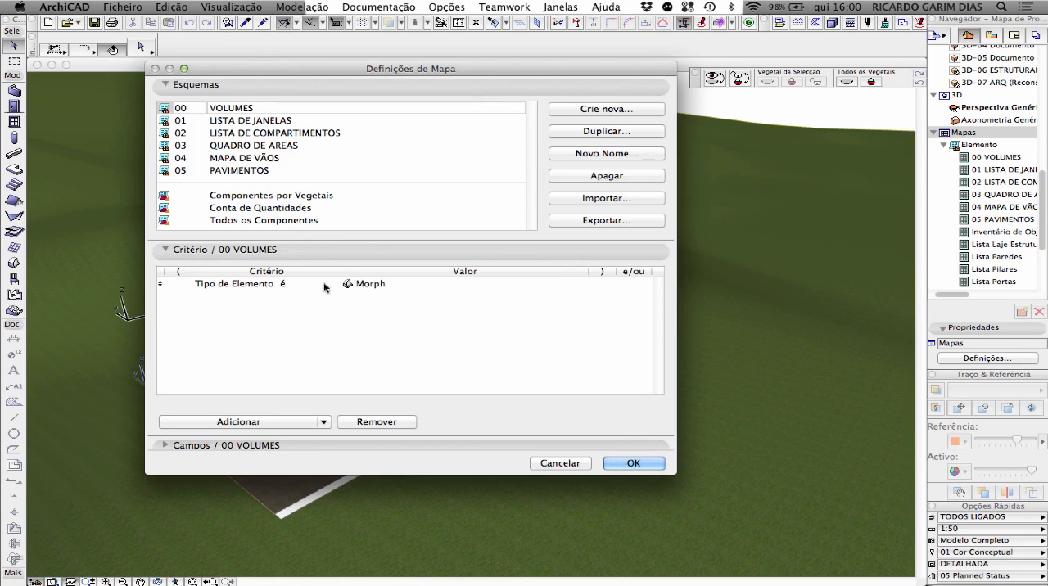
pyautogui.click(270, 285)
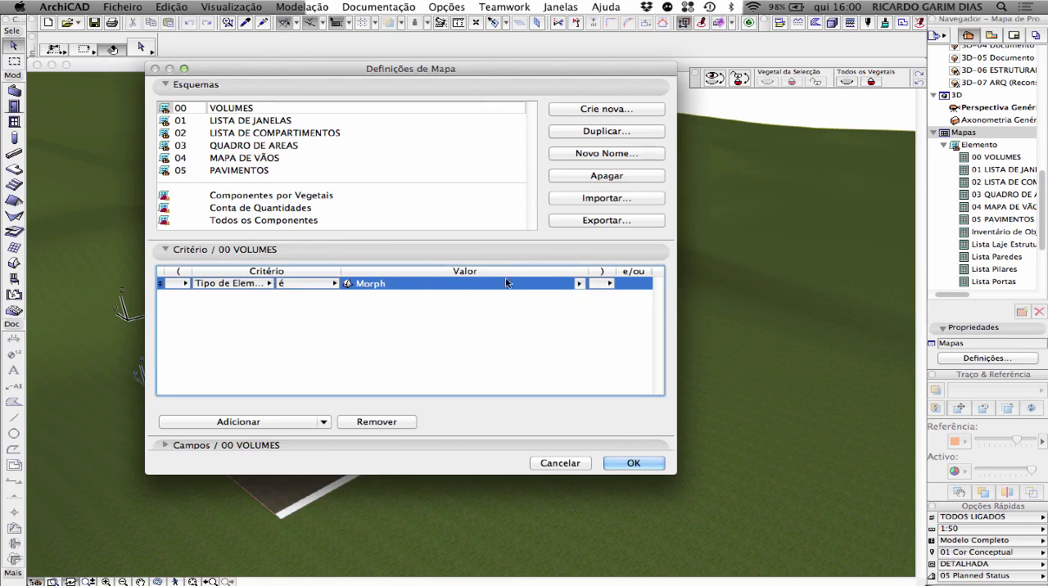
pyautogui.click(578, 284)
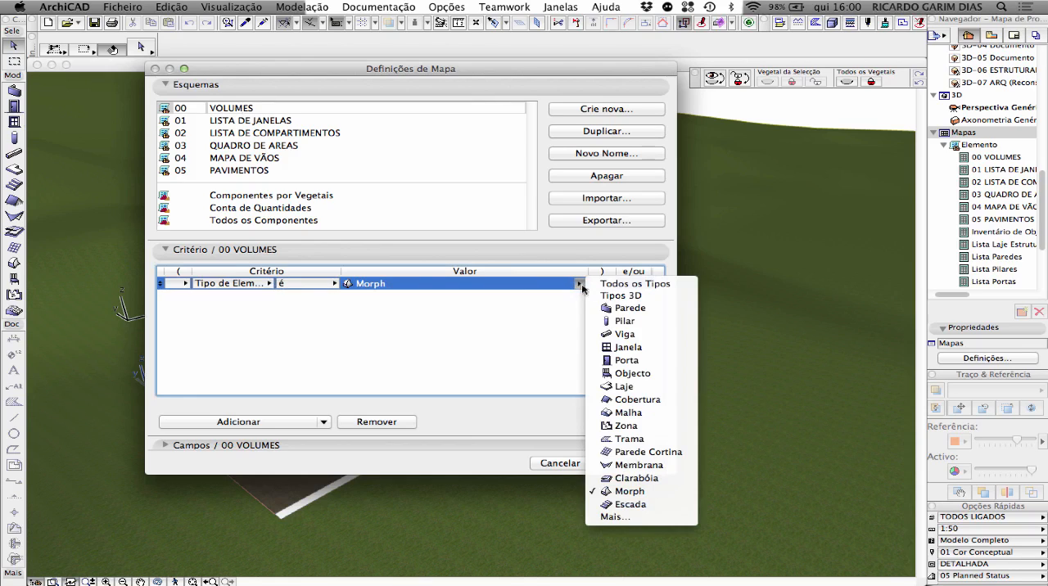
pyautogui.click(288, 305)
pyautogui.click(256, 284)
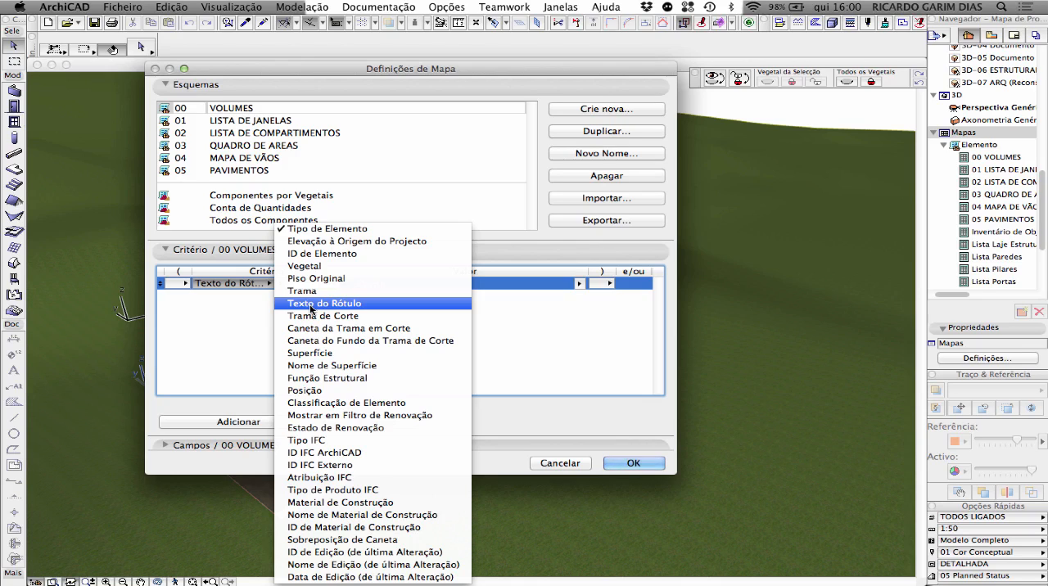
pyautogui.click(241, 328)
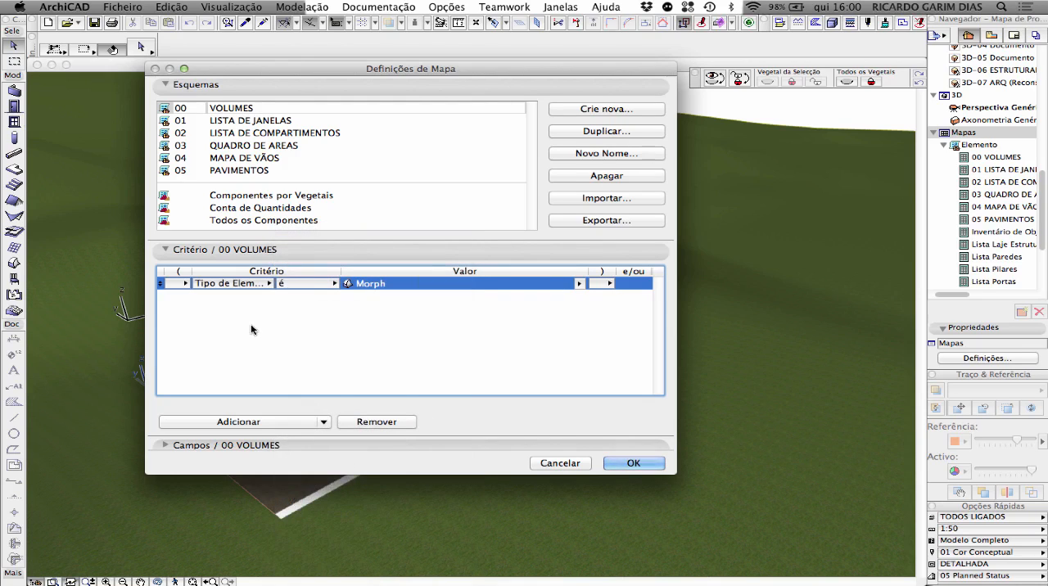
pyautogui.click(324, 423)
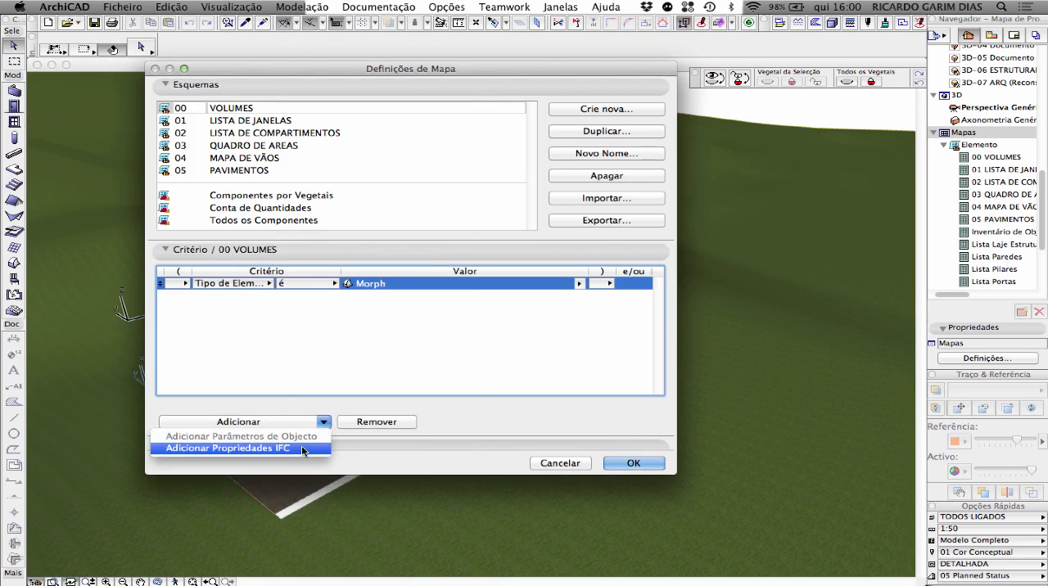
pyautogui.click(295, 387)
# Step: Add a second criterion to the 00 VOLUMES scheme that requires Vegetal é NOVO
pyautogui.click(263, 420)
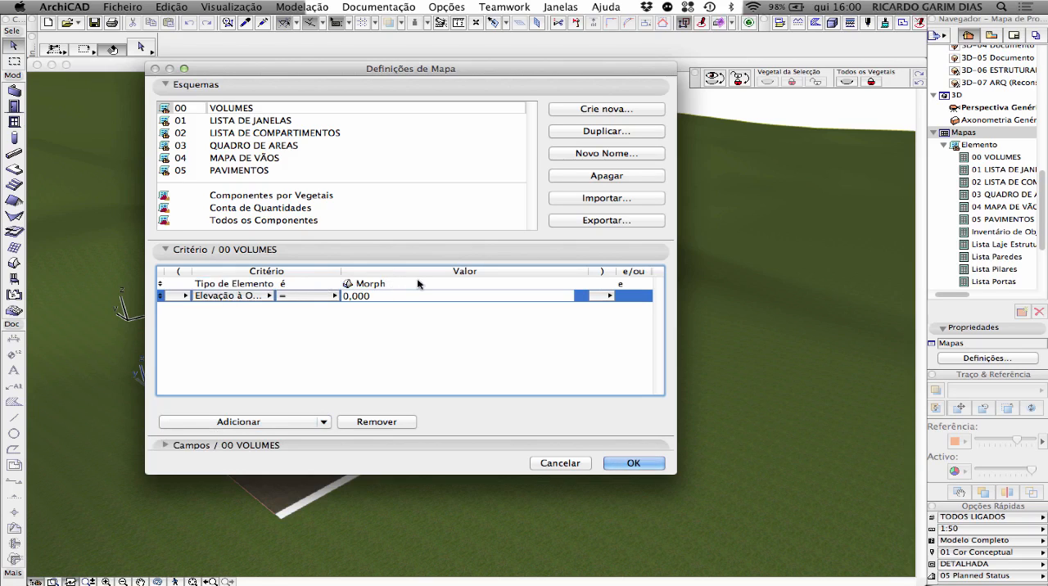
pyautogui.click(265, 296)
pyautogui.click(365, 269)
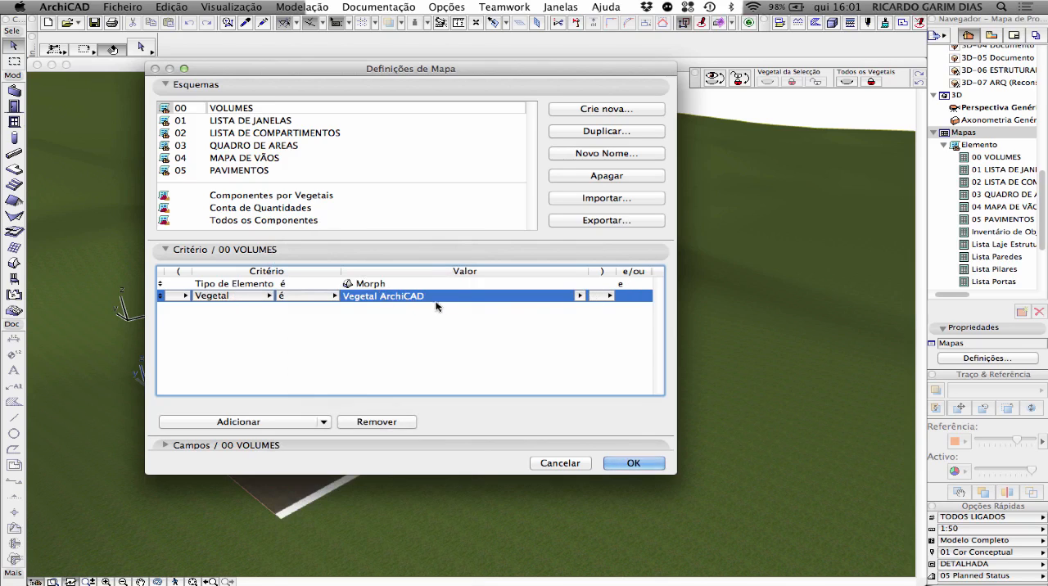
pyautogui.click(578, 295)
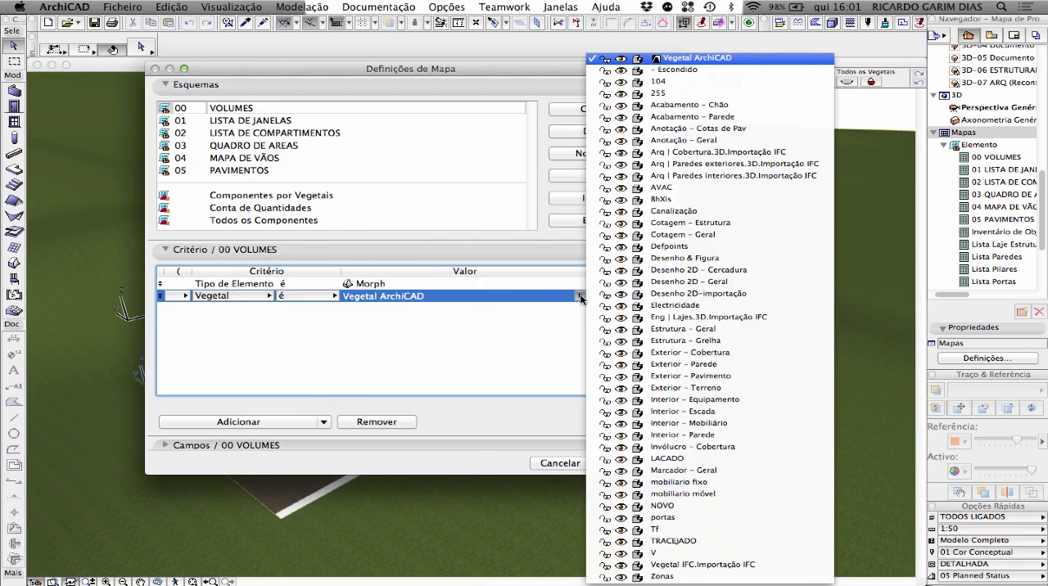
pyautogui.click(692, 504)
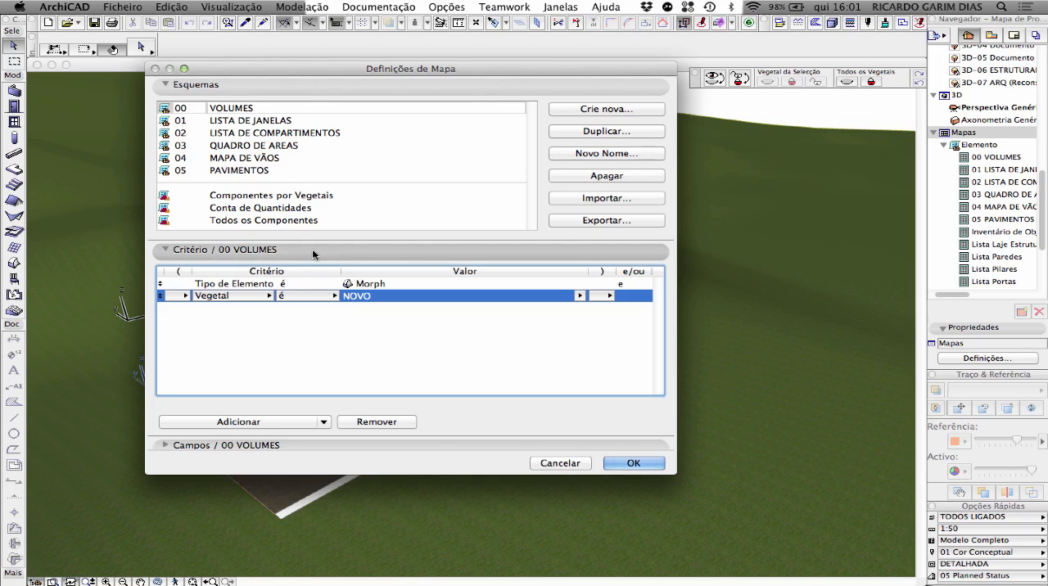
# Step: Remove the Vegetal criterion from 00 VOLUMES, and review the criteria of the schemes 01 LISTA DE JANELAS through 05 PAVIMENTOS
pyautogui.click(382, 422)
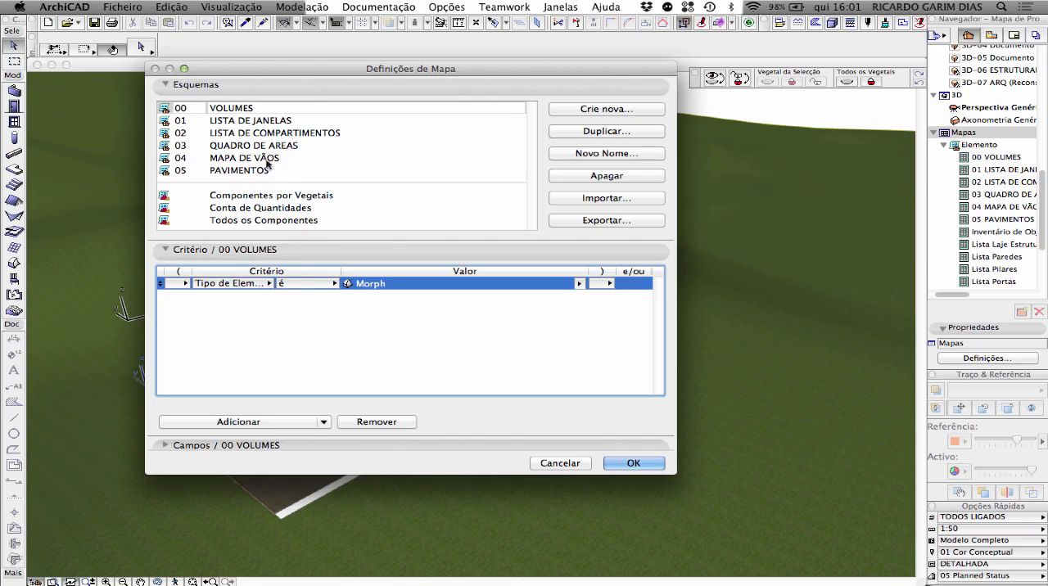
pyautogui.click(254, 120)
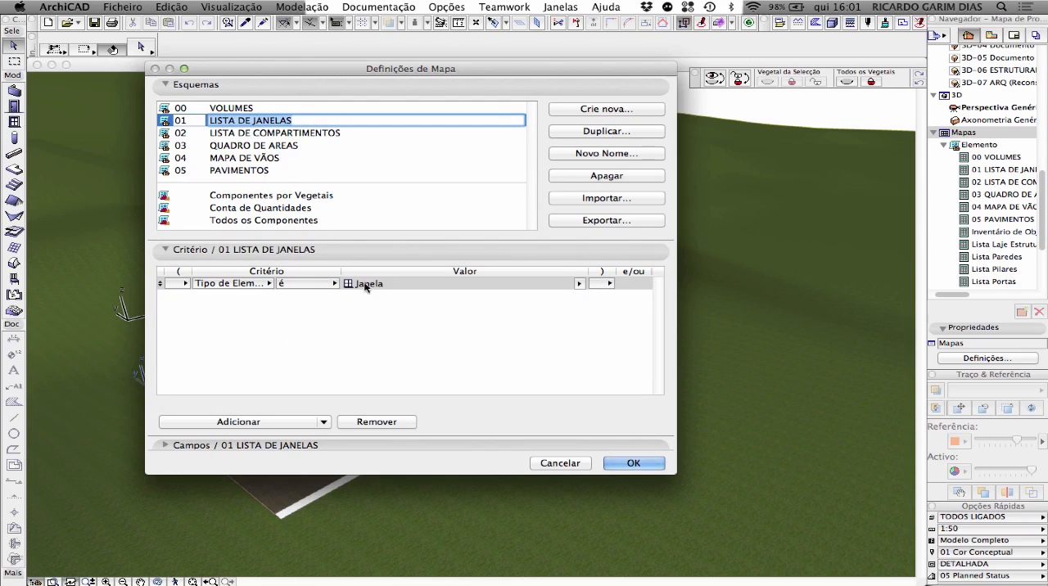
pyautogui.click(280, 134)
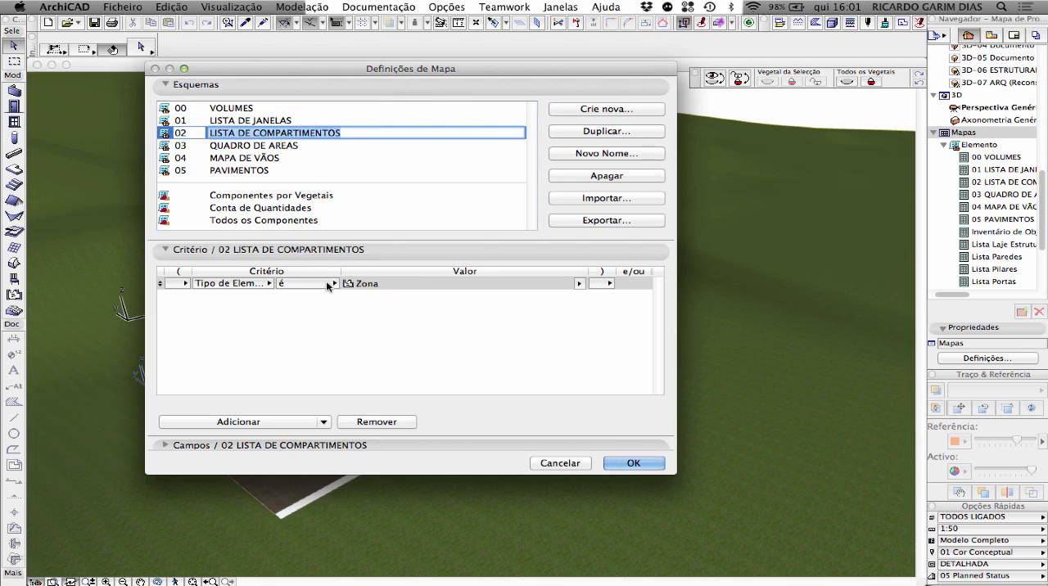
pyautogui.click(279, 146)
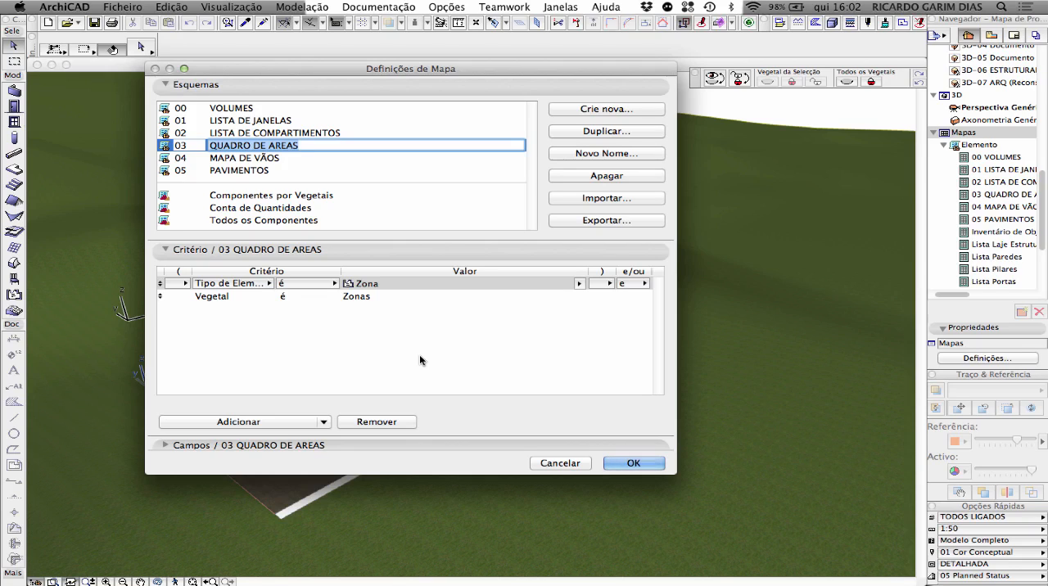
pyautogui.click(264, 159)
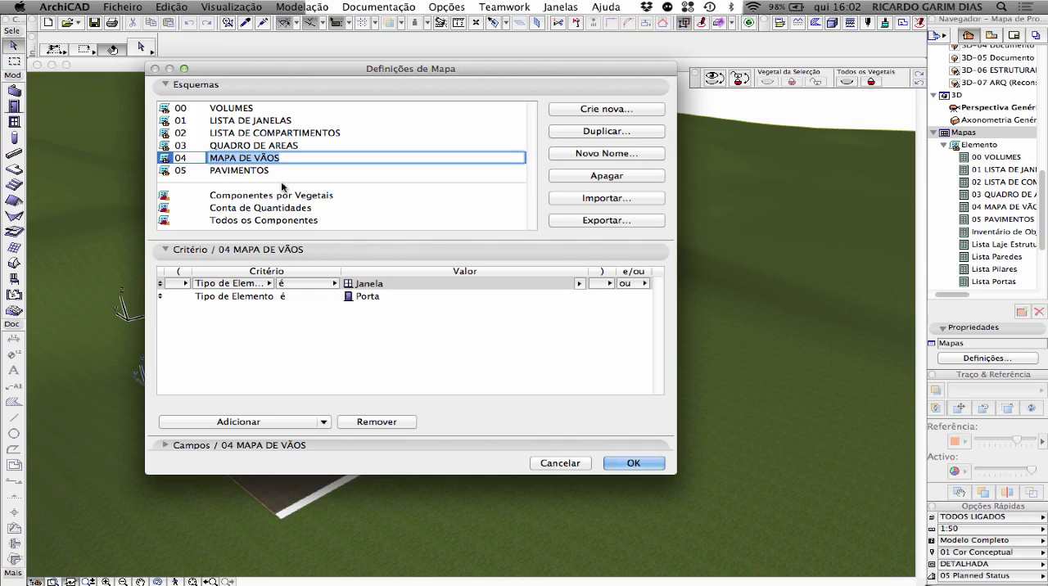
pyautogui.click(272, 170)
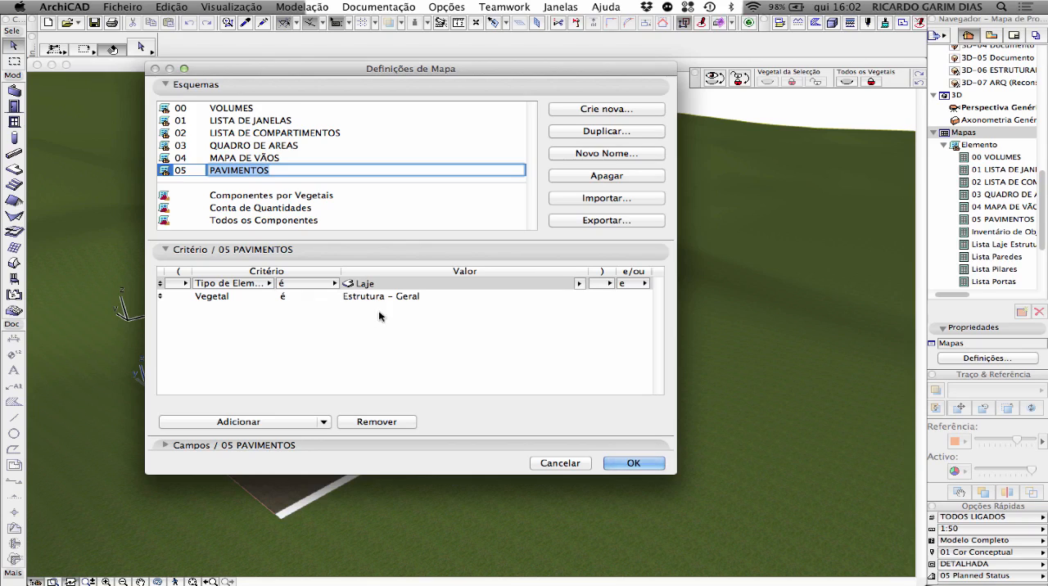
# Step: Expand the fields section (Campos) of the 05 PAVIMENTOS scheme and add the Laje parameter Espessura to the schedule fields
pyautogui.click(356, 253)
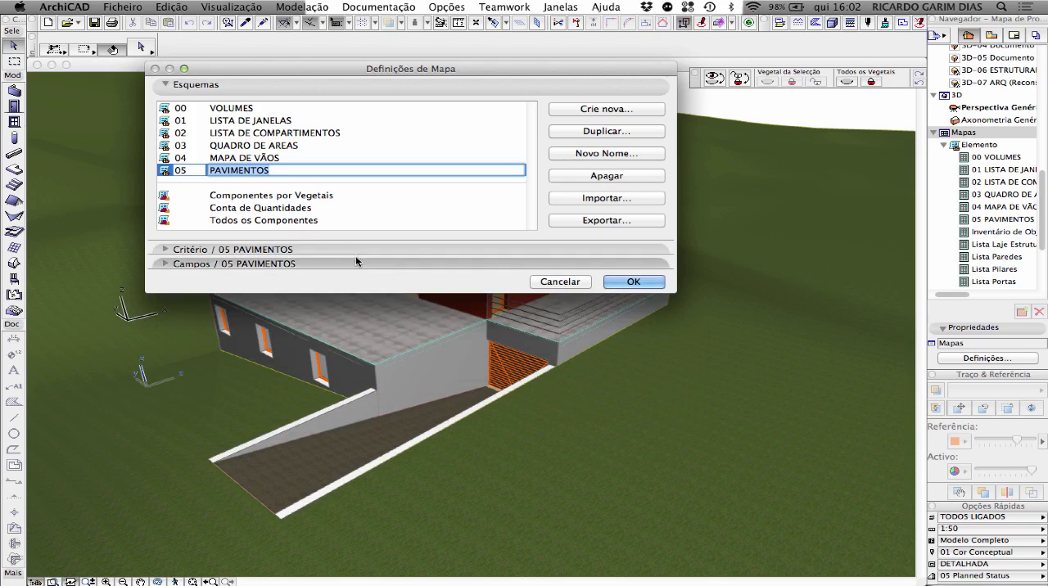
pyautogui.click(355, 259)
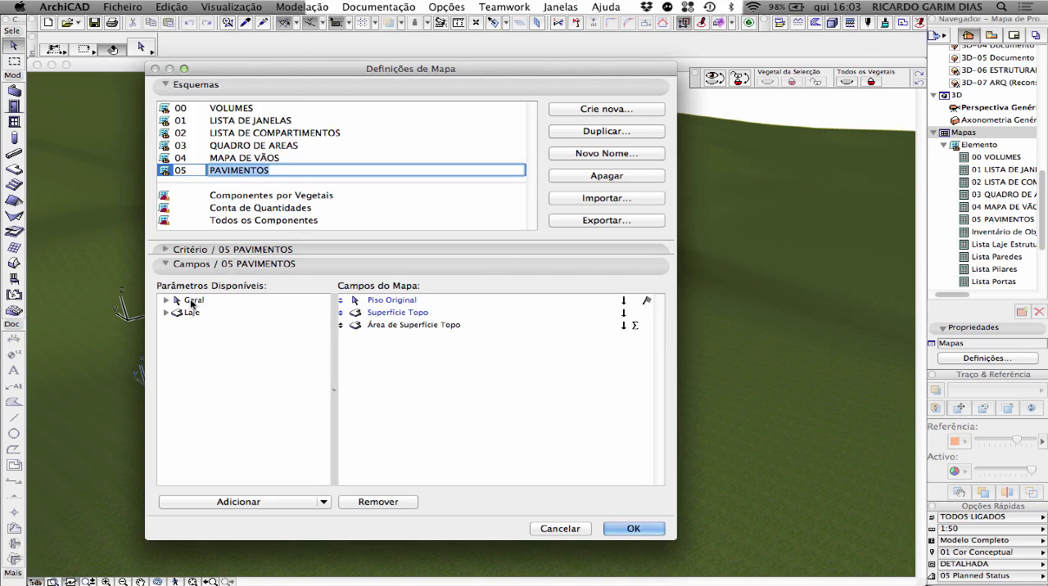
pyautogui.click(167, 313)
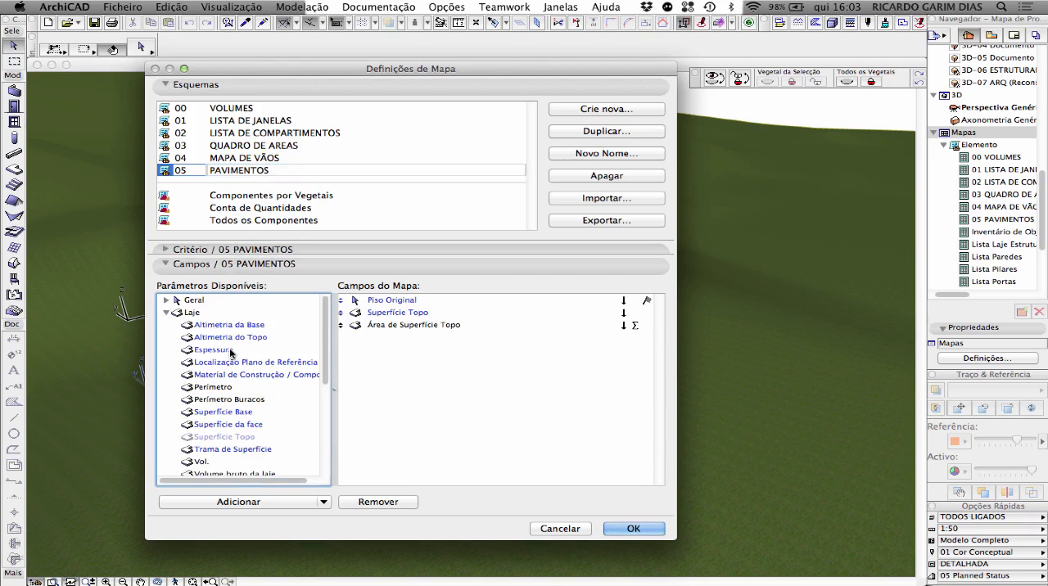
pyautogui.scroll(-5, 230, 352)
pyautogui.scroll(-4, 231, 353)
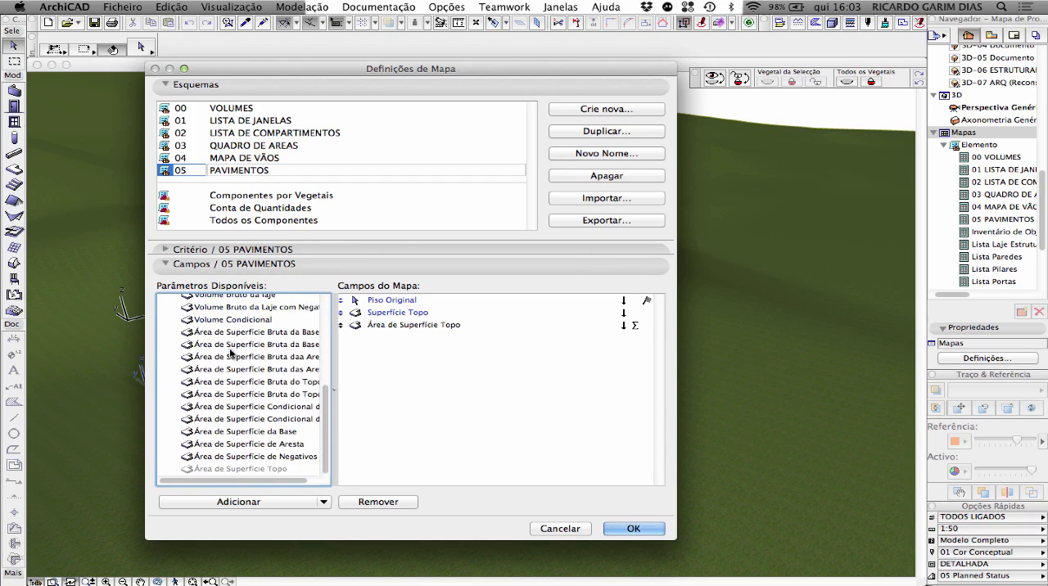
pyautogui.scroll(3, 230, 352)
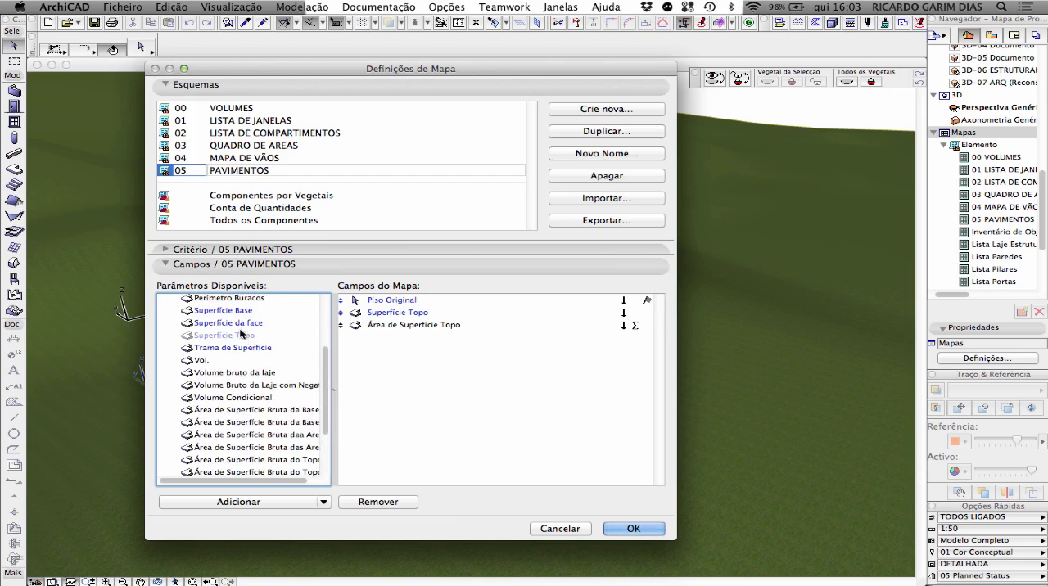
pyautogui.moveTo(218, 311); pyautogui.dragTo(416, 356)
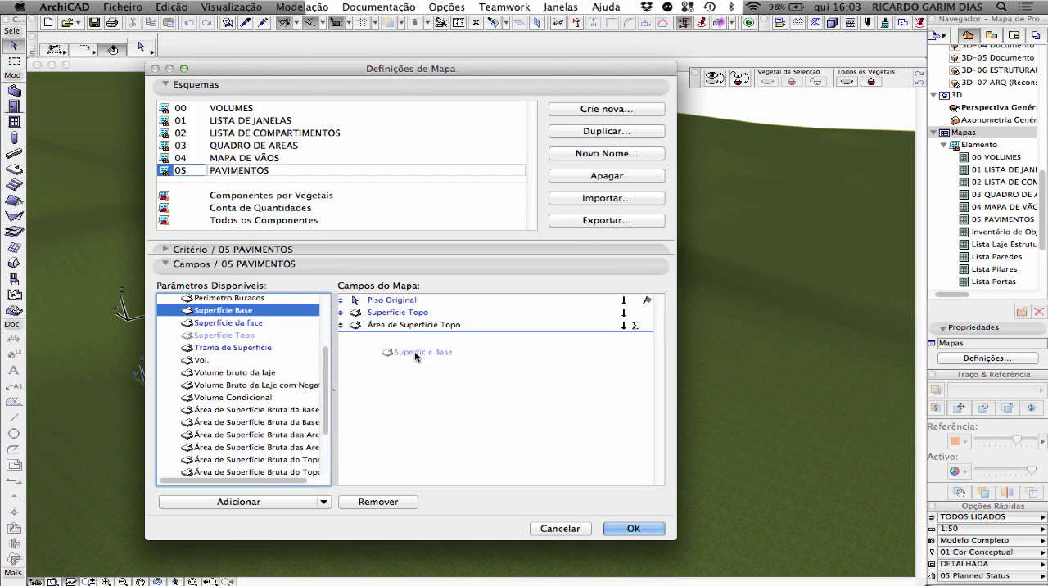
pyautogui.moveTo(416, 356); pyautogui.dragTo(406, 350)
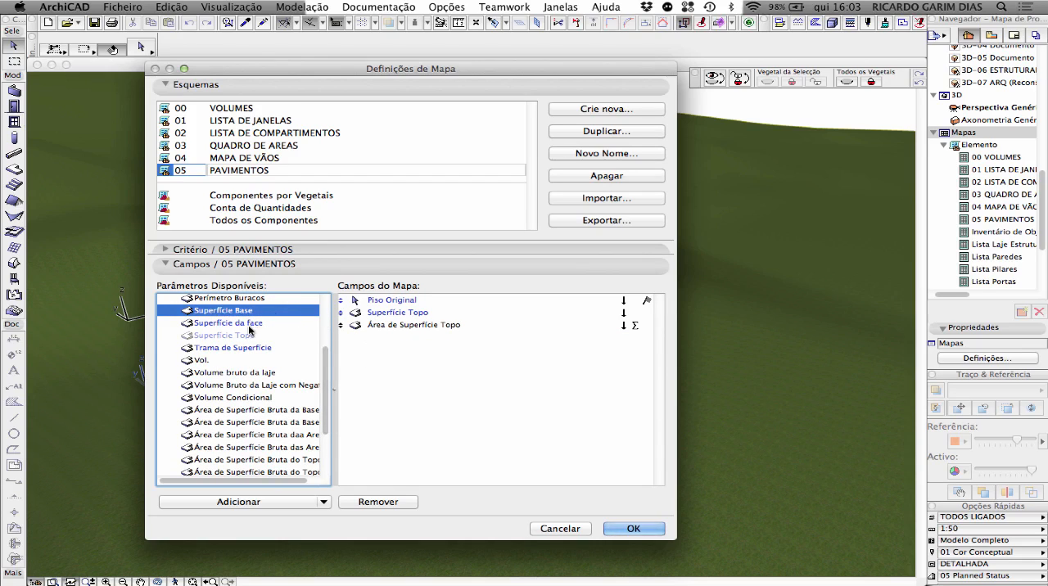
pyautogui.scroll(-1, 250, 329)
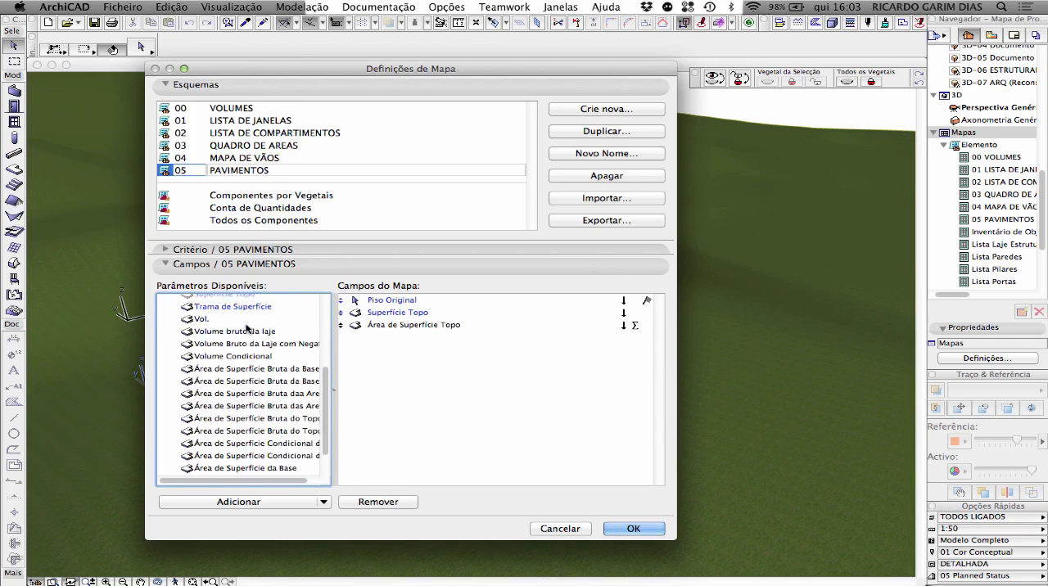
pyautogui.scroll(5, 262, 329)
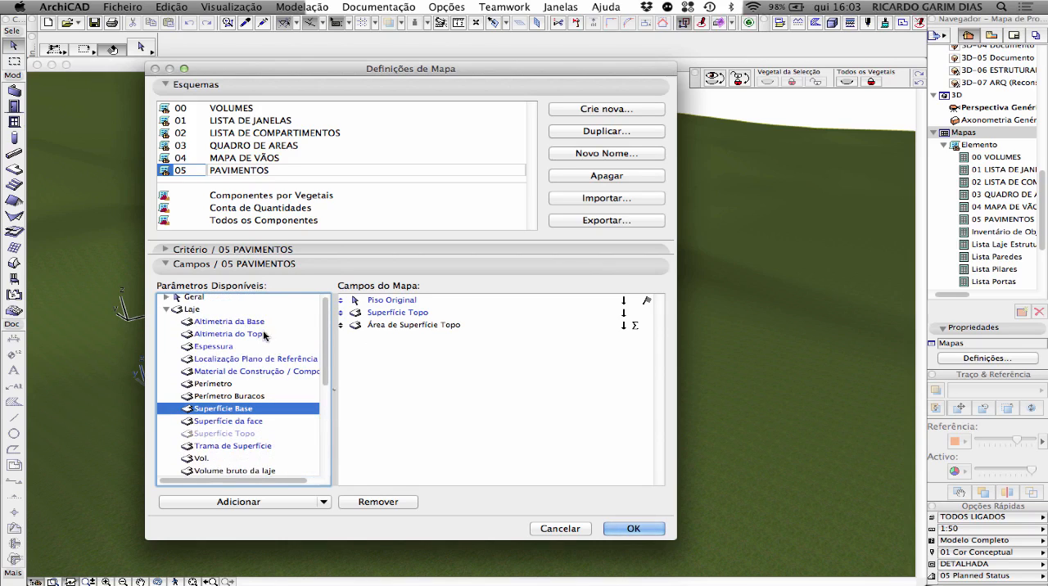
pyautogui.moveTo(217, 347); pyautogui.dragTo(386, 341)
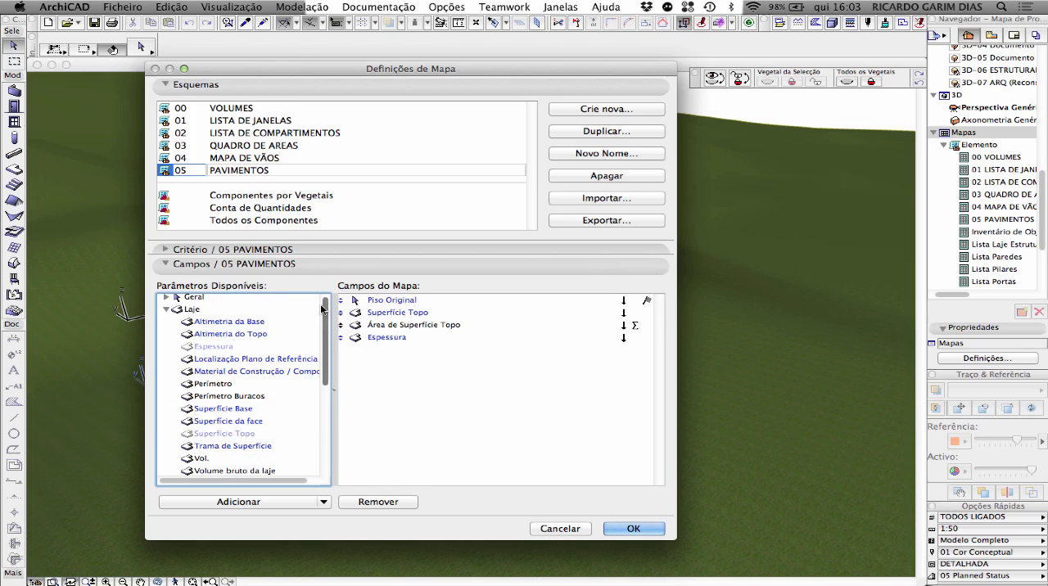
# Step: Add the Geral parameter Vegetal directly after Piso Original in the 05 PAVIMENTOS fields and confirm the schedule settings
pyautogui.scroll(-5, 281, 365)
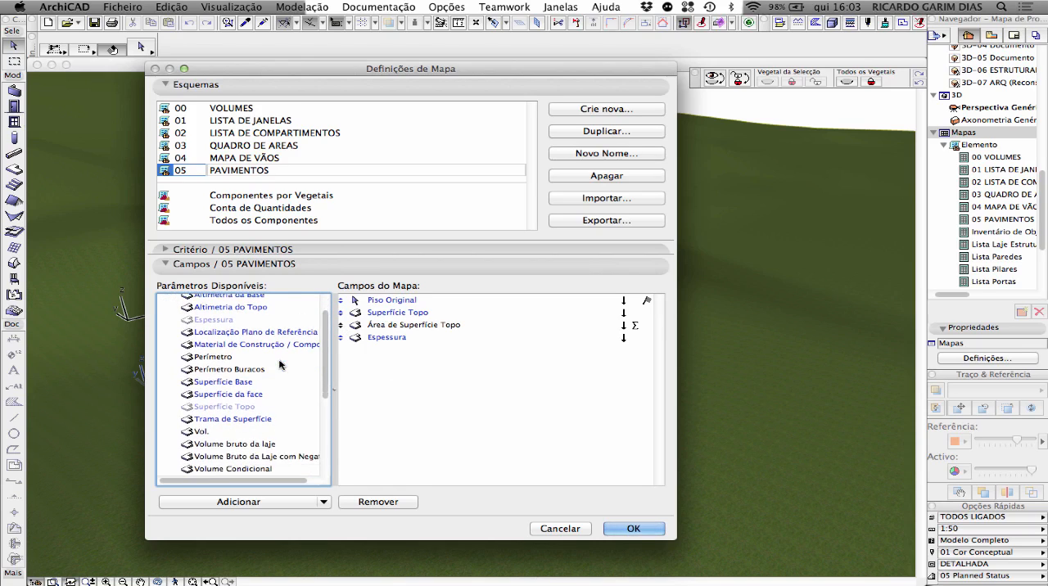
pyautogui.scroll(-2, 281, 365)
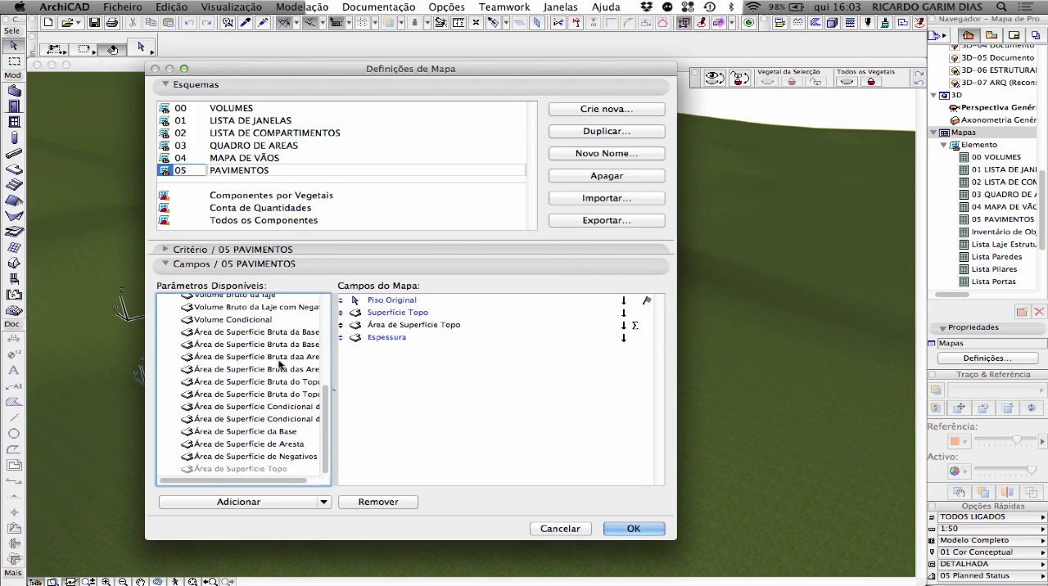
pyautogui.scroll(10, 281, 365)
pyautogui.click(167, 312)
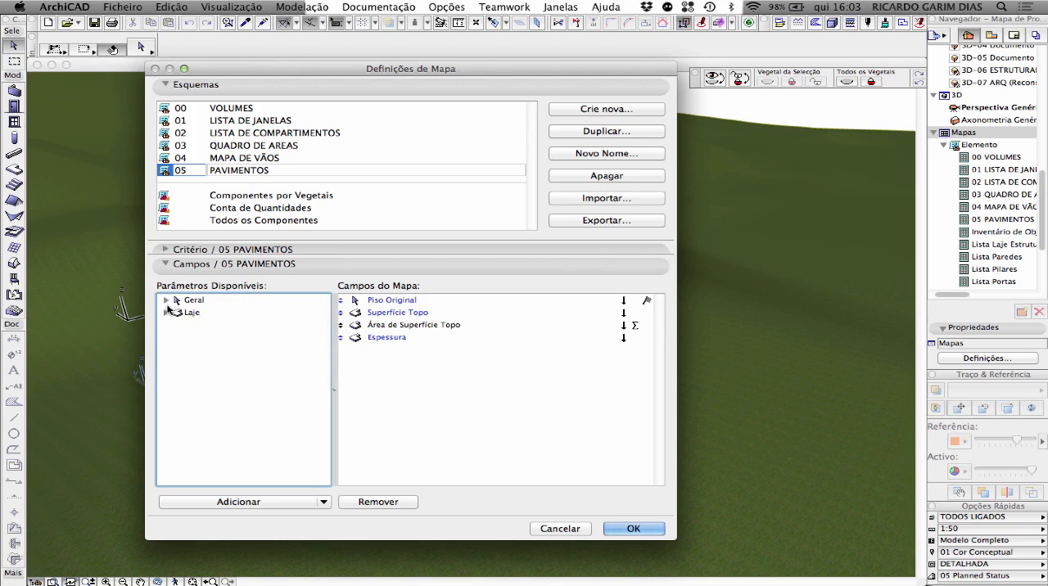
pyautogui.click(167, 301)
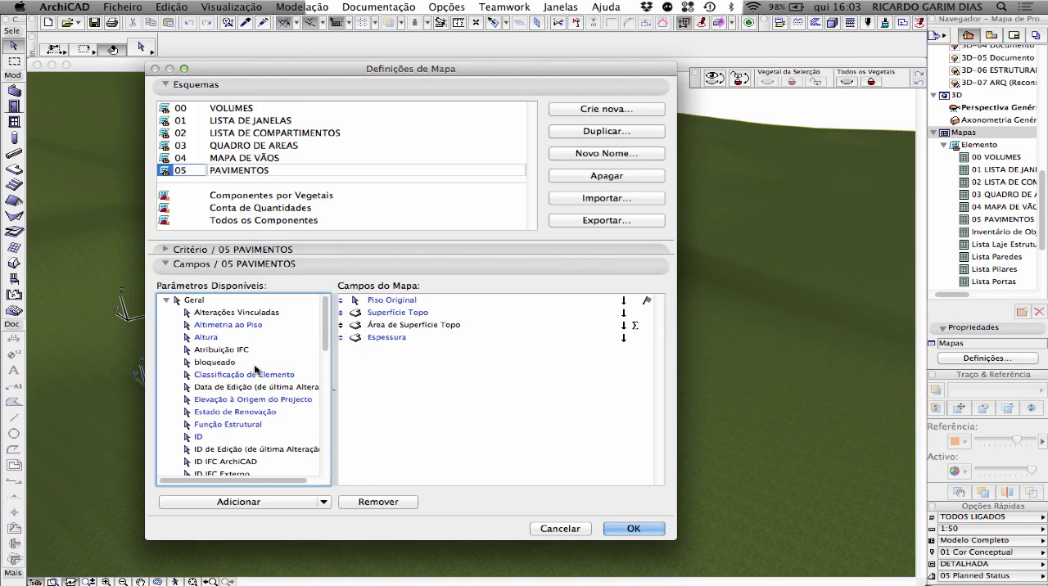
pyautogui.scroll(-10, 255, 370)
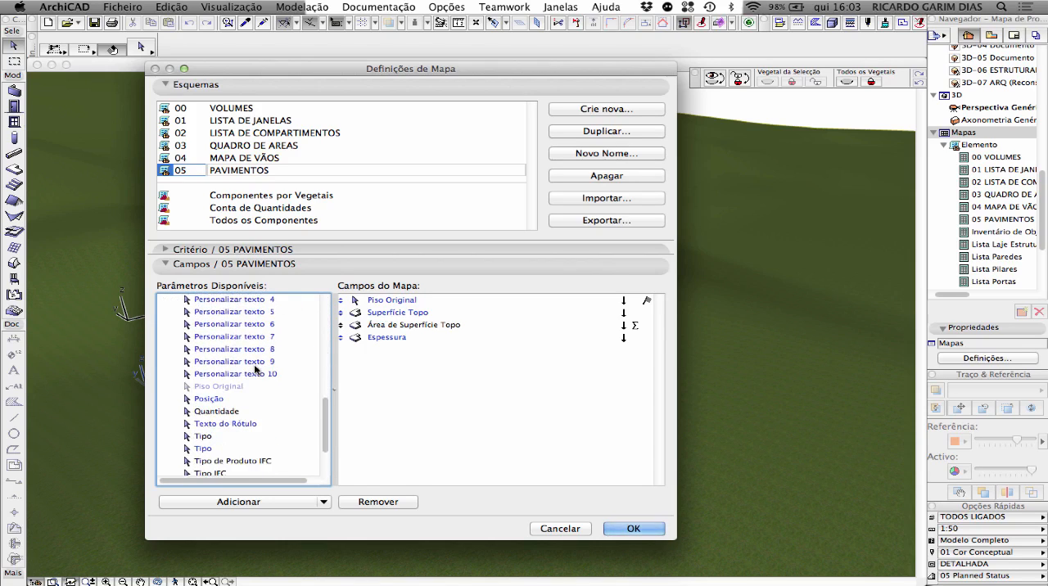
pyautogui.scroll(-3, 255, 370)
pyautogui.moveTo(210, 421); pyautogui.dragTo(389, 311)
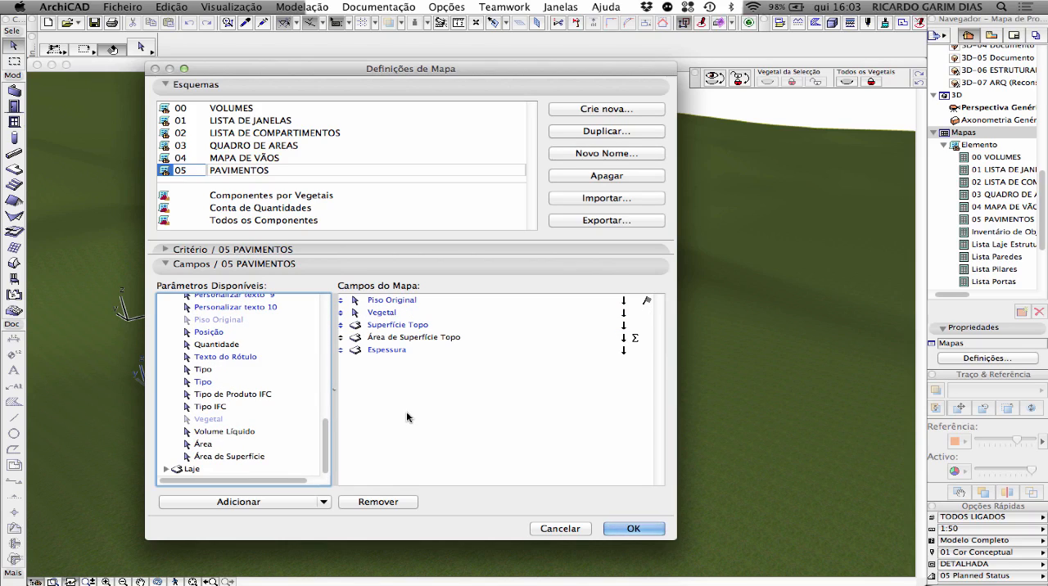
pyautogui.click(633, 528)
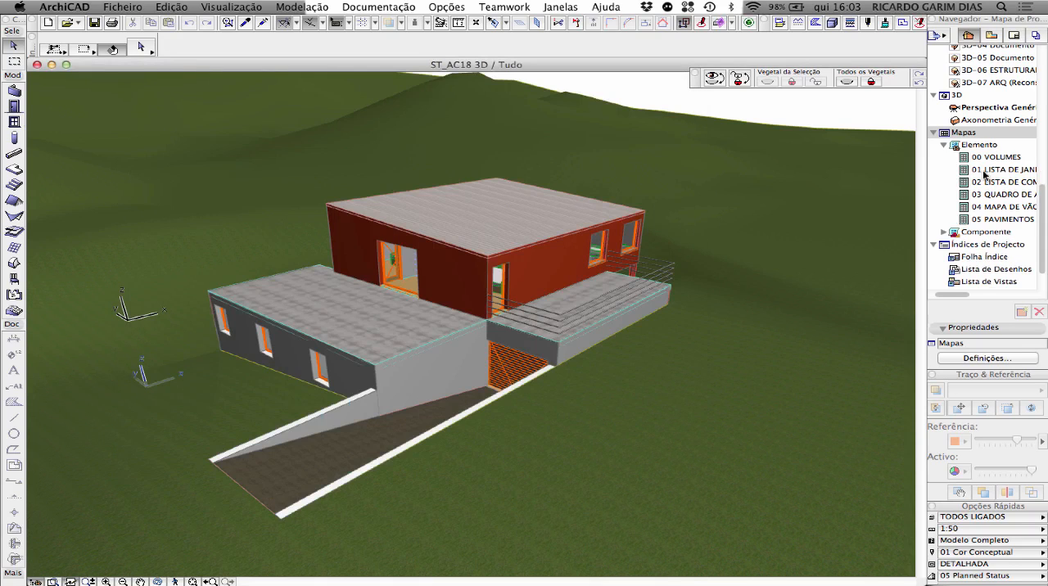
# Step: In the 05 PAVIMENTOS schedule, inspect the layer choices of the first GARAGEM row and show that slab in the 3D view
pyautogui.doubleClick(1002, 219)
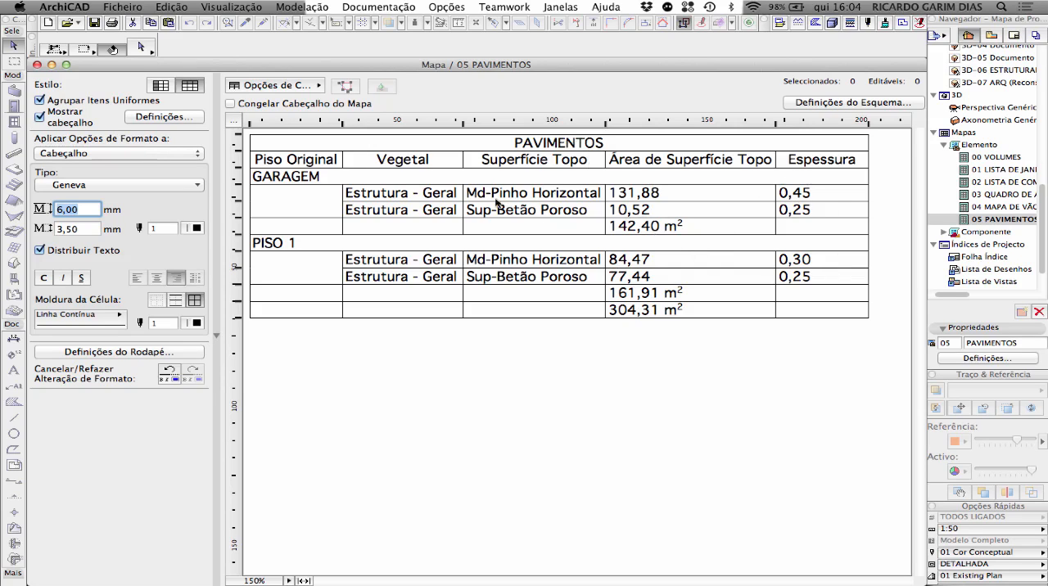
pyautogui.click(449, 196)
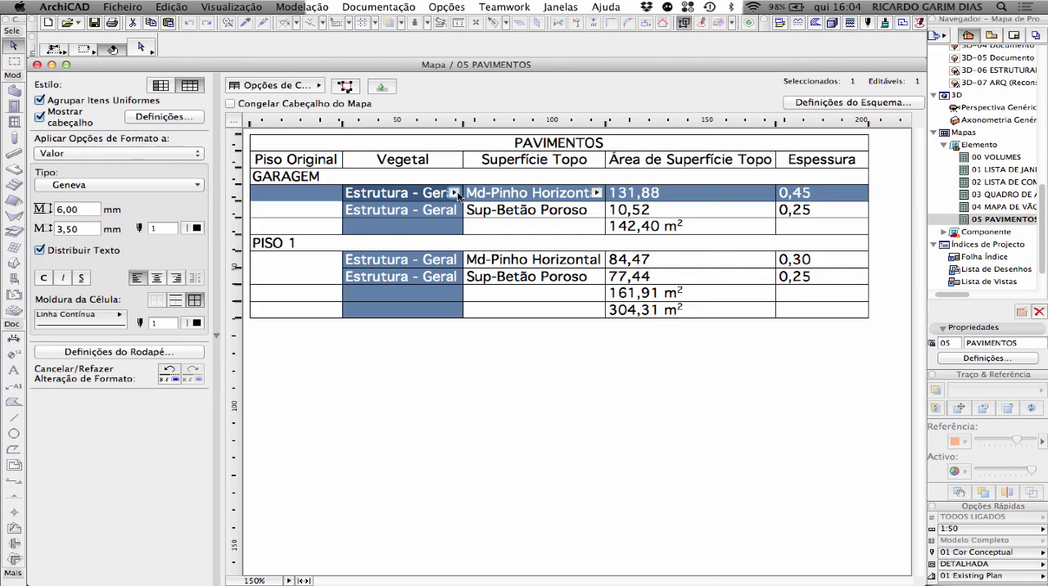
pyautogui.click(455, 193)
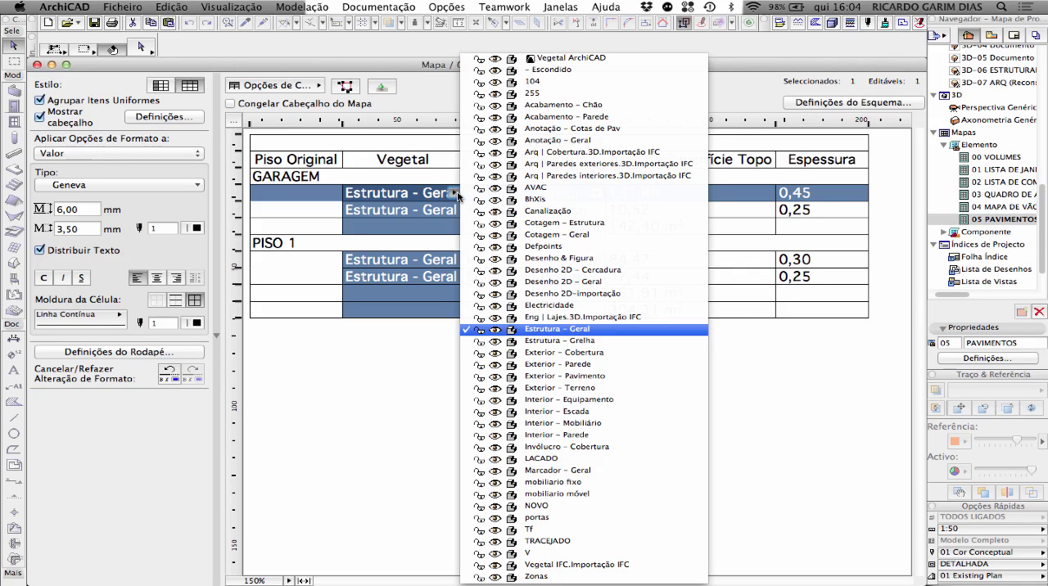
pyautogui.click(409, 362)
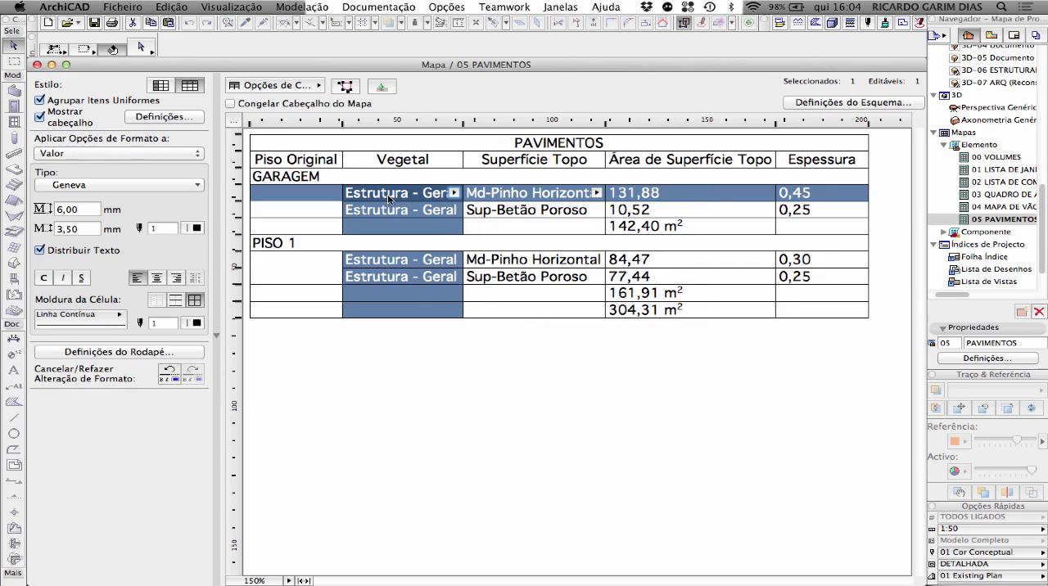
pyautogui.click(381, 87)
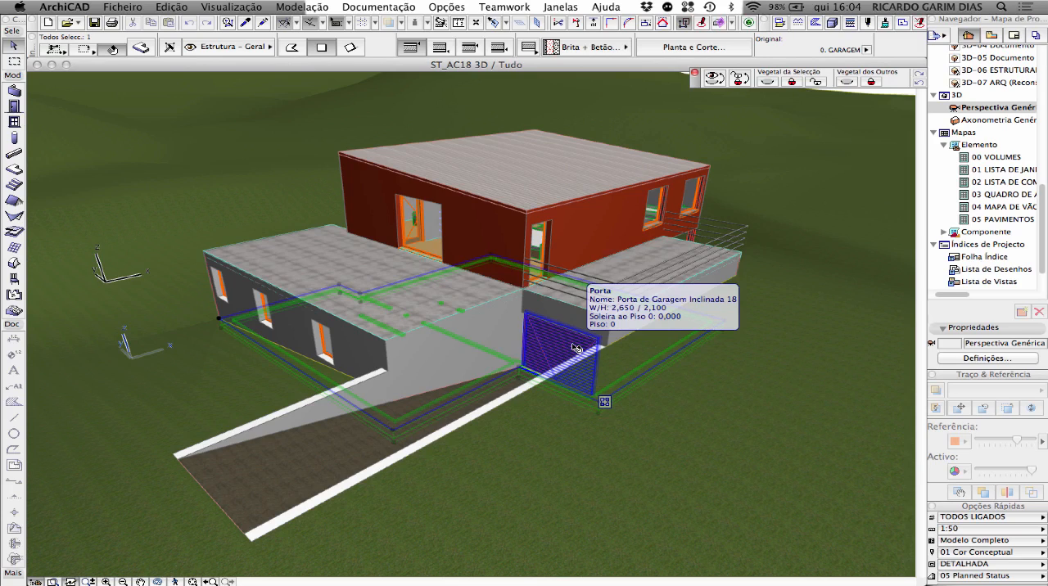
# Step: Reopen the schedule settings for 05 PAVIMENTOS from the navigator and review the scheme's criteria
pyautogui.click(1000, 219)
pyautogui.click(992, 361)
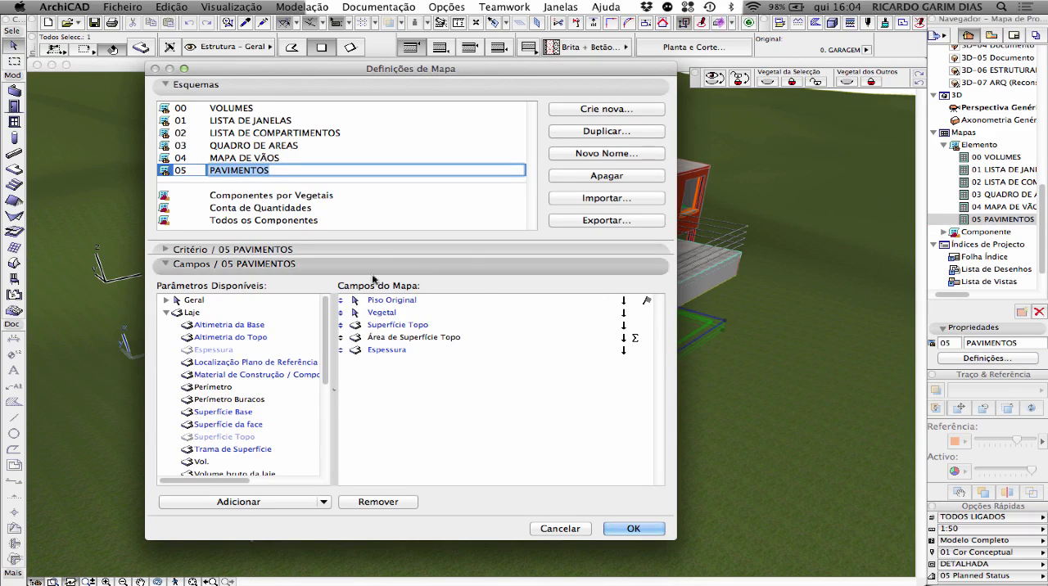
pyautogui.click(218, 262)
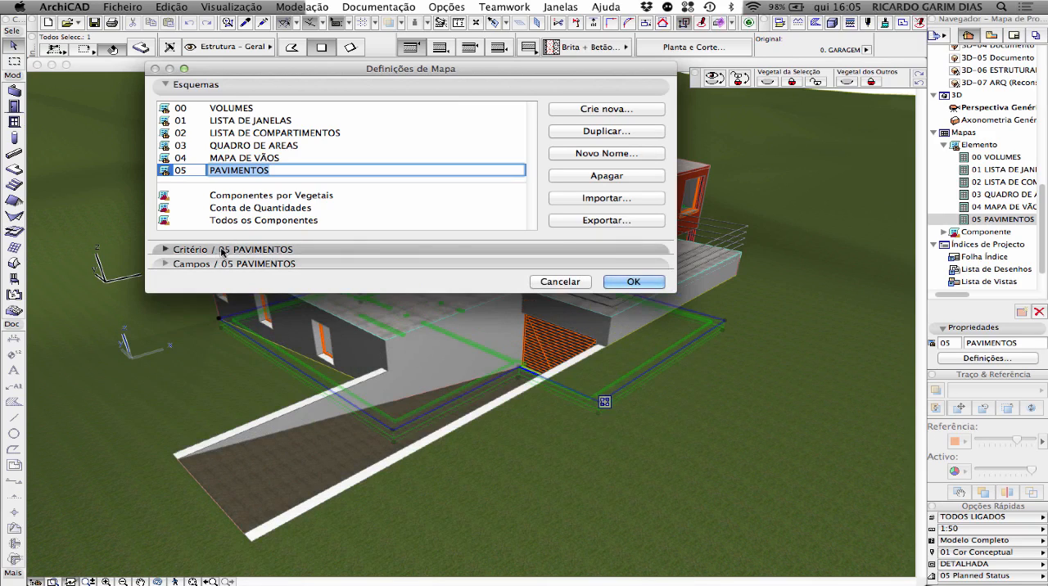
pyautogui.click(223, 250)
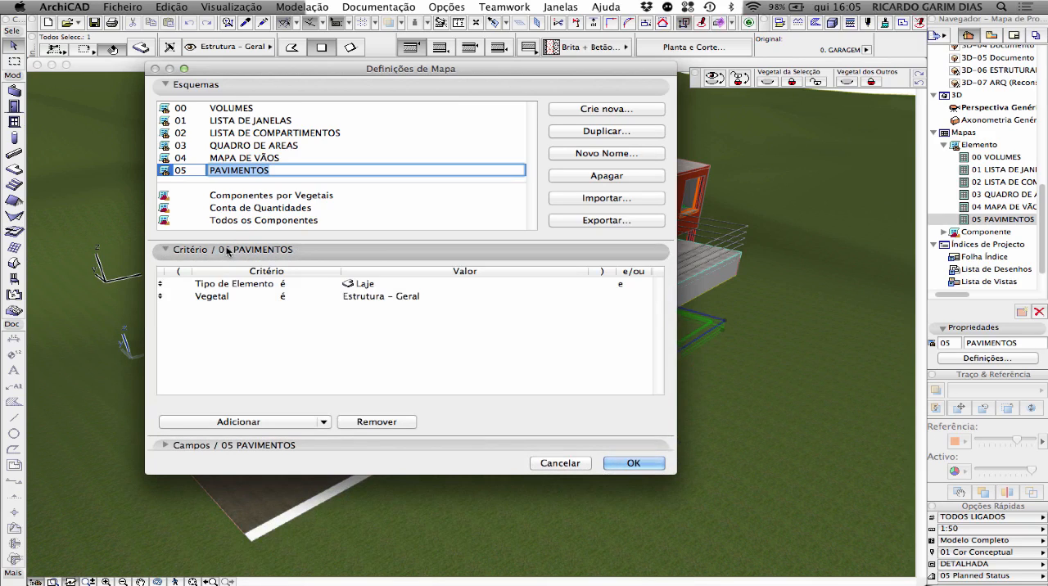
pyautogui.click(229, 250)
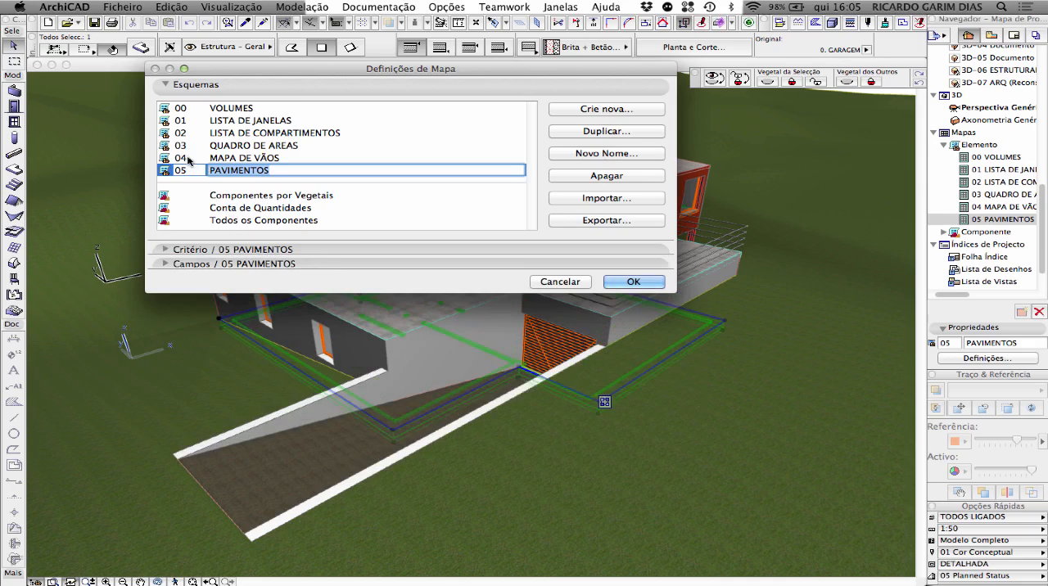
# Step: Duplicate the 01 LISTA DE JANELAS scheme under the name LISTA DE PORTAS, keeping ID 01
pyautogui.click(273, 121)
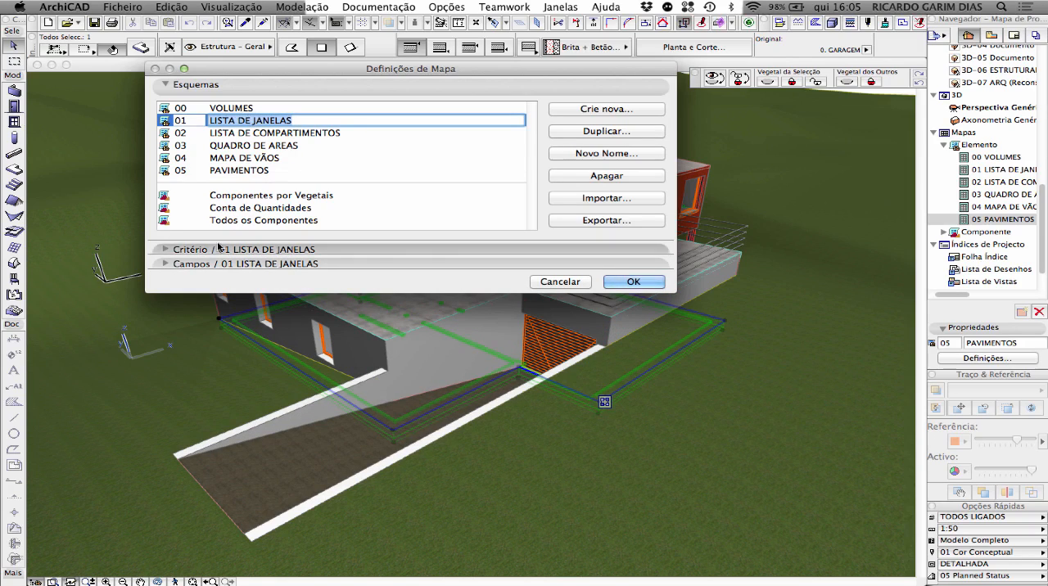
pyautogui.click(166, 249)
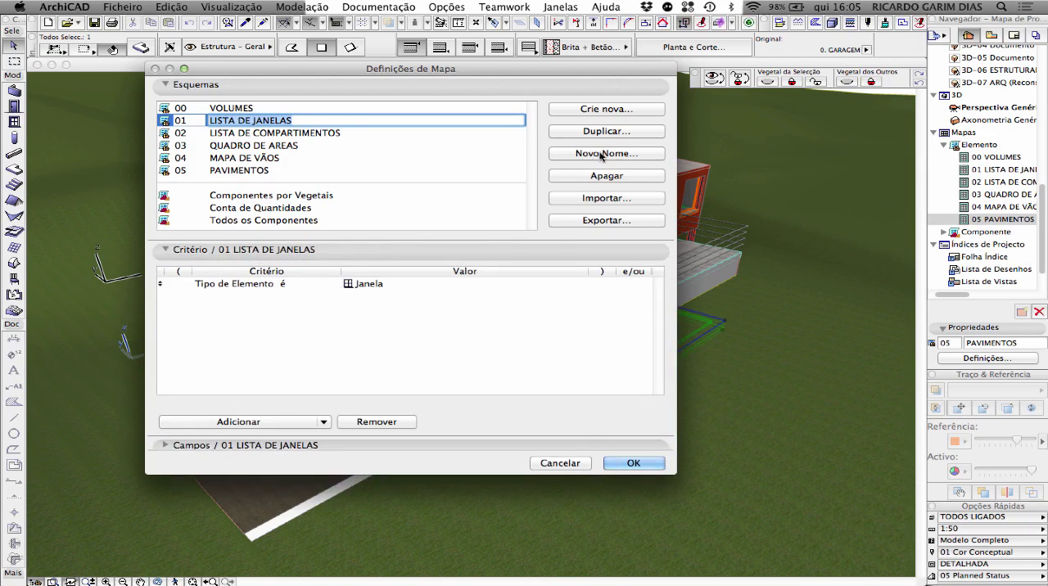
pyautogui.click(599, 132)
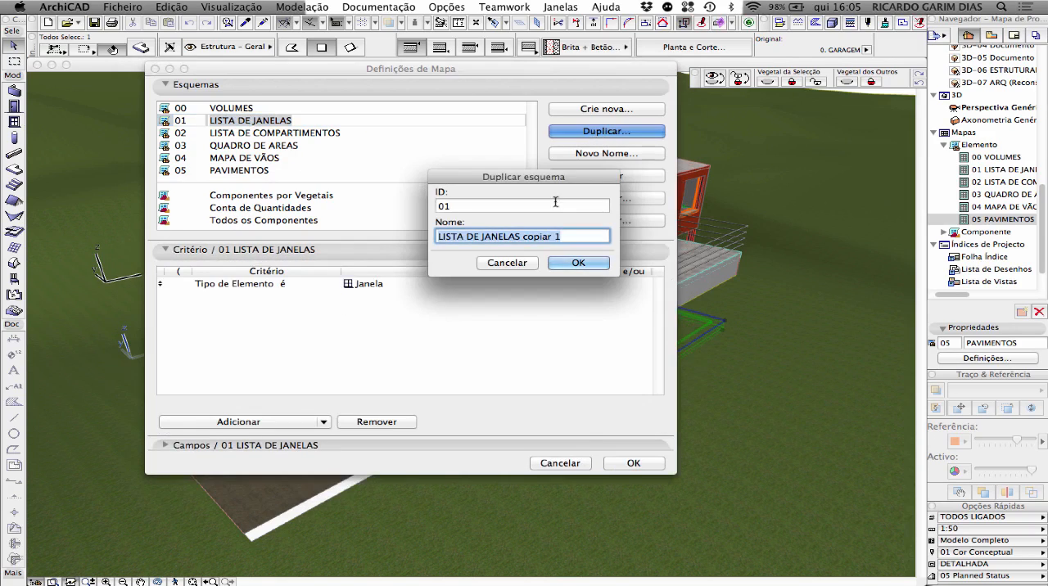
pyautogui.click(484, 237)
pyautogui.moveTo(482, 237); pyautogui.dragTo(562, 236)
pyautogui.press('BackSpace')
pyautogui.write('PORTAS')
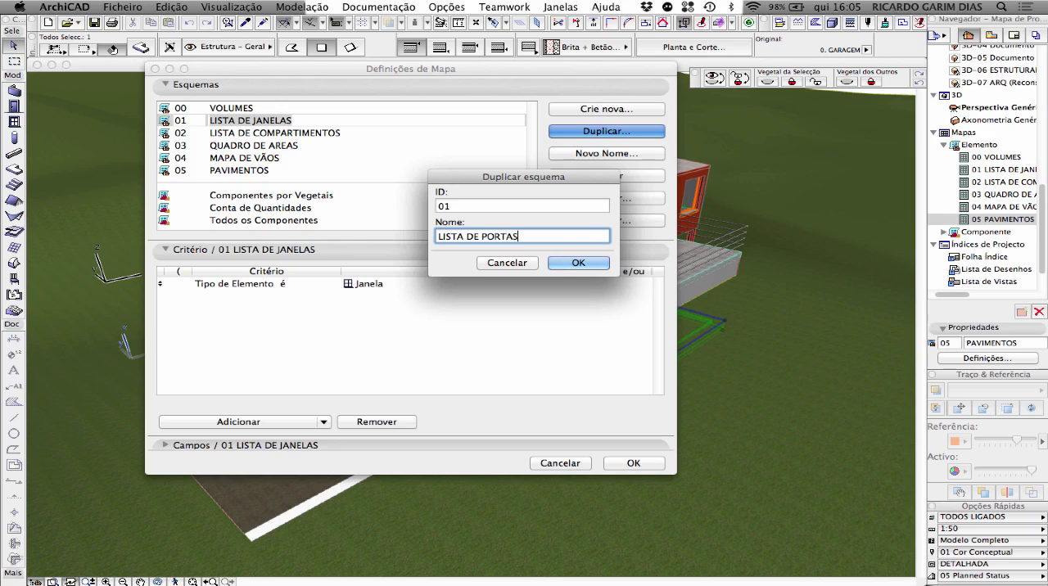
pyautogui.click(597, 264)
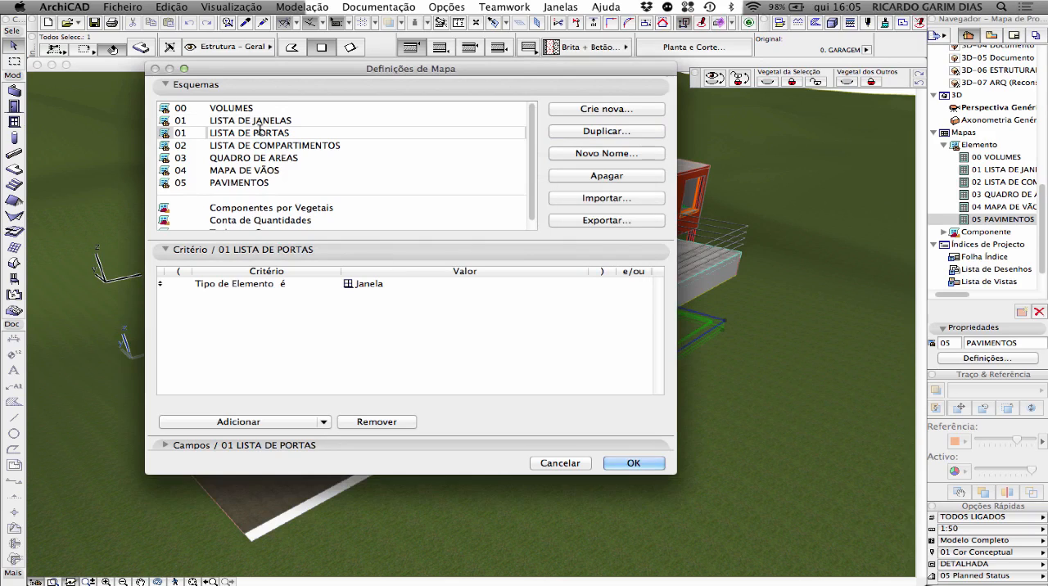
# Step: Change the element type criterion of the LISTA DE PORTAS scheme to Porta
pyautogui.click(373, 283)
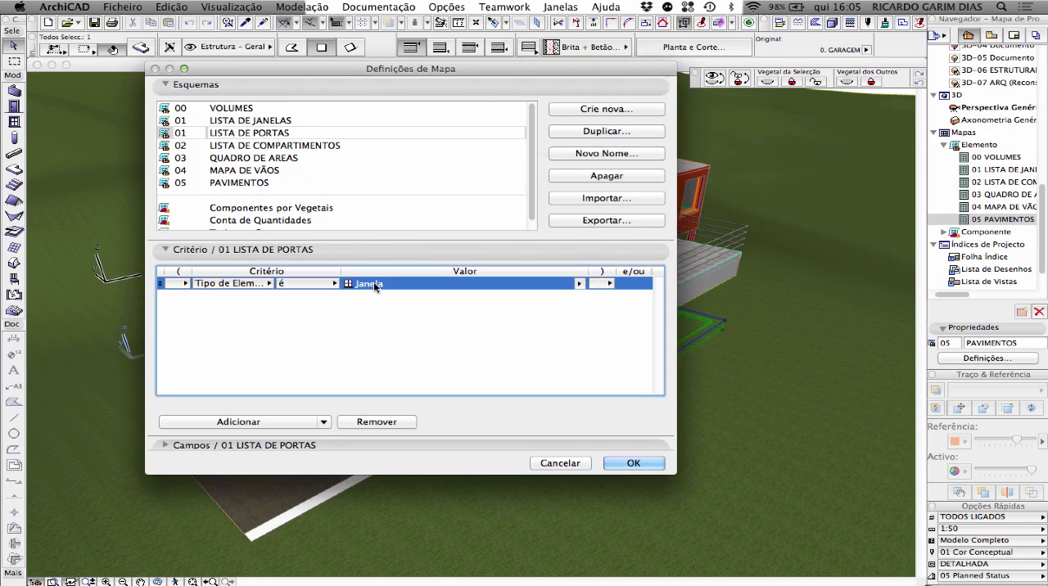
pyautogui.click(580, 283)
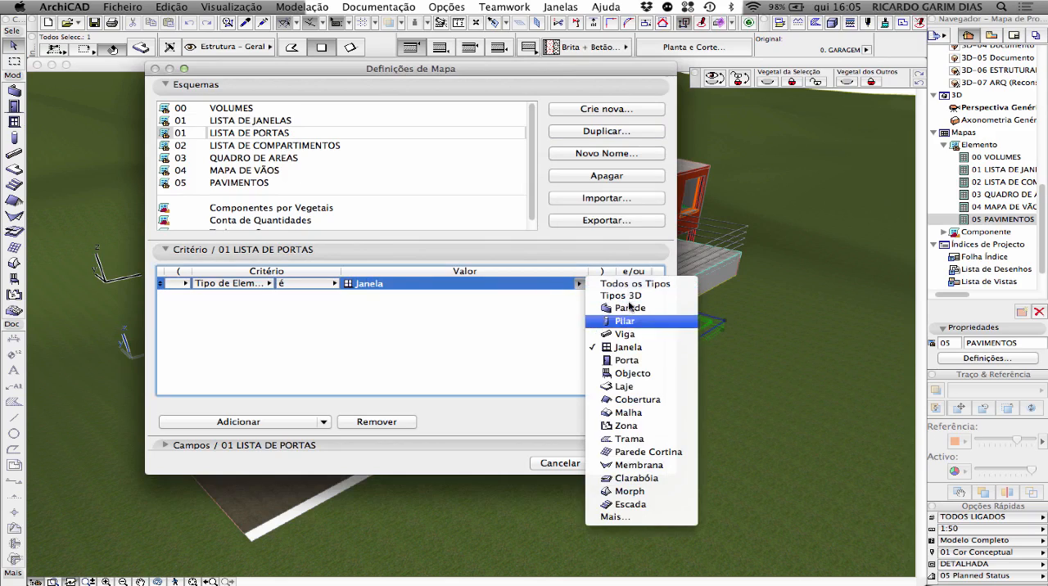
pyautogui.click(630, 361)
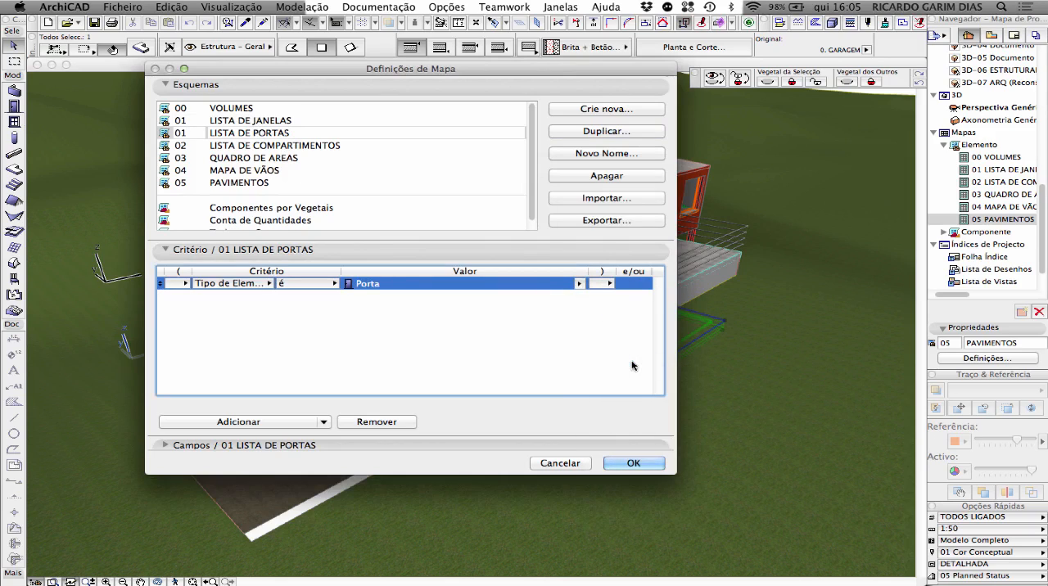